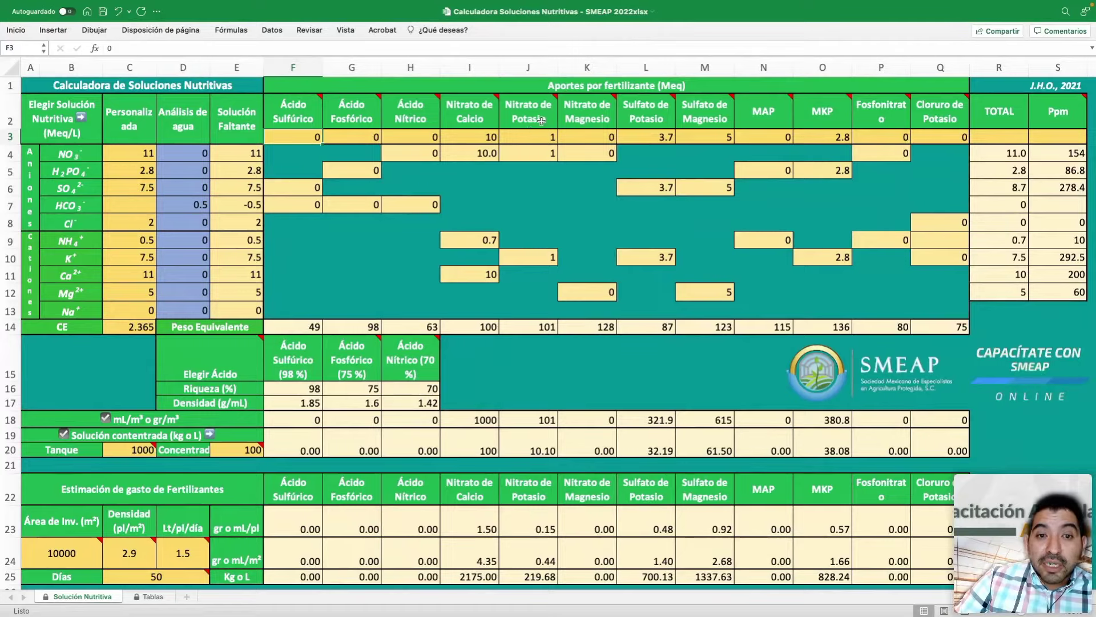
Reset the fertilizer contributions in row 3 to 0, from Nitrato de Calcio through MKP
mouse_move(583, 115)
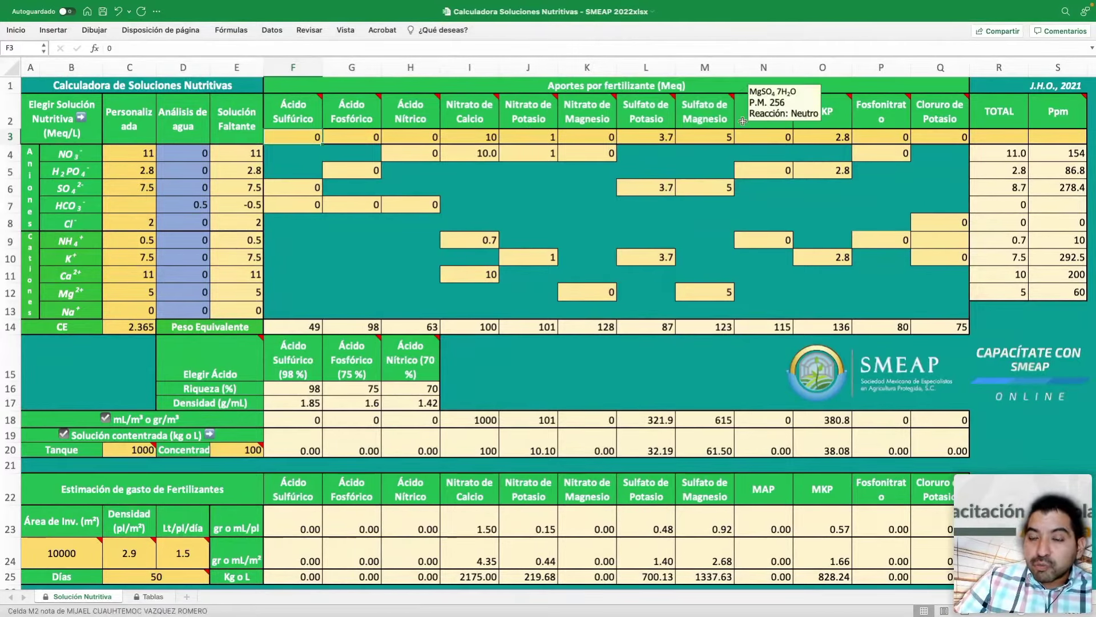
mouse_move(753, 121)
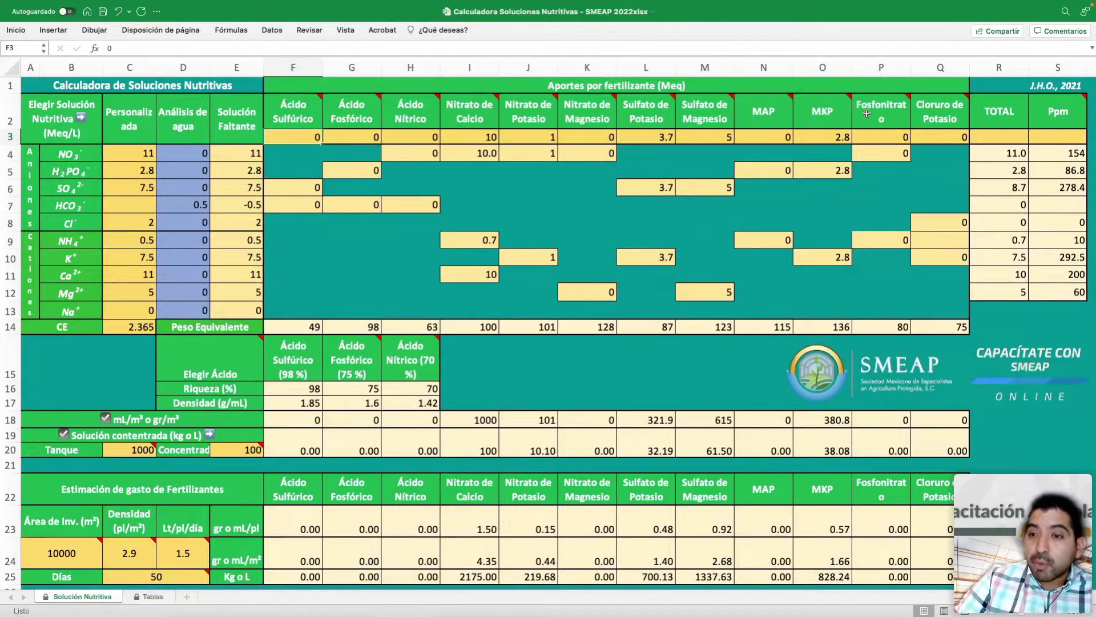
mouse_move(831, 120)
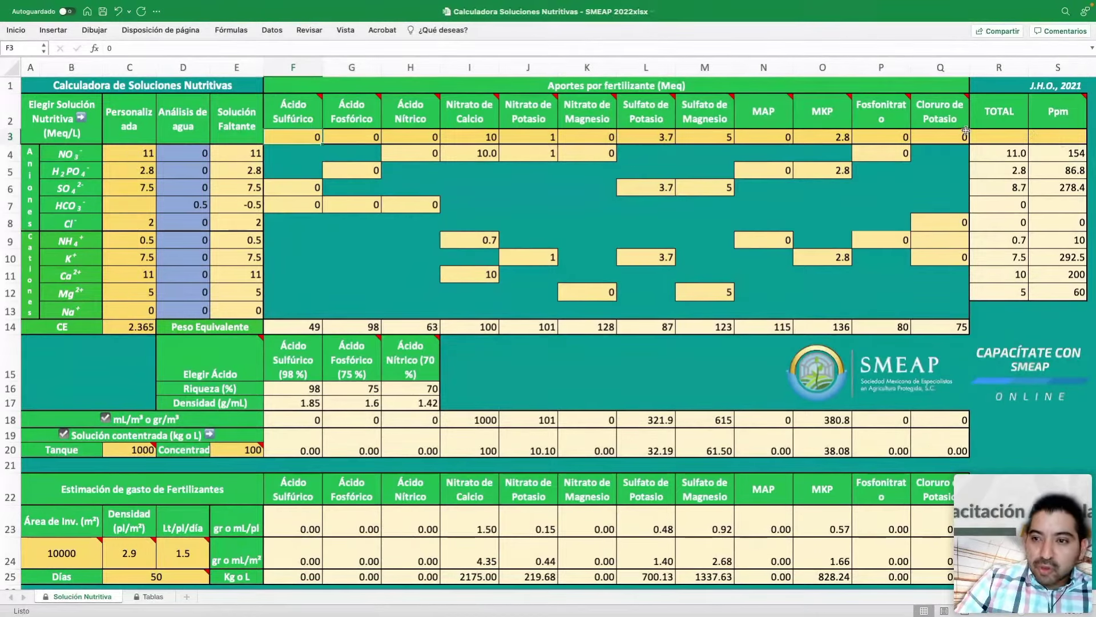
mouse_move(968, 121)
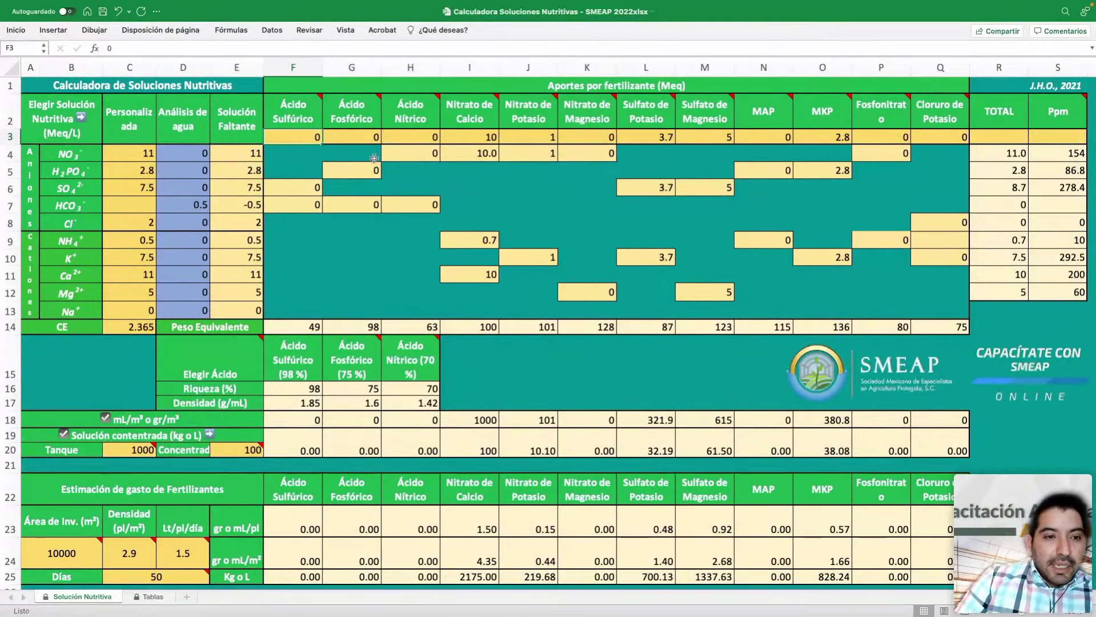
click(454, 136)
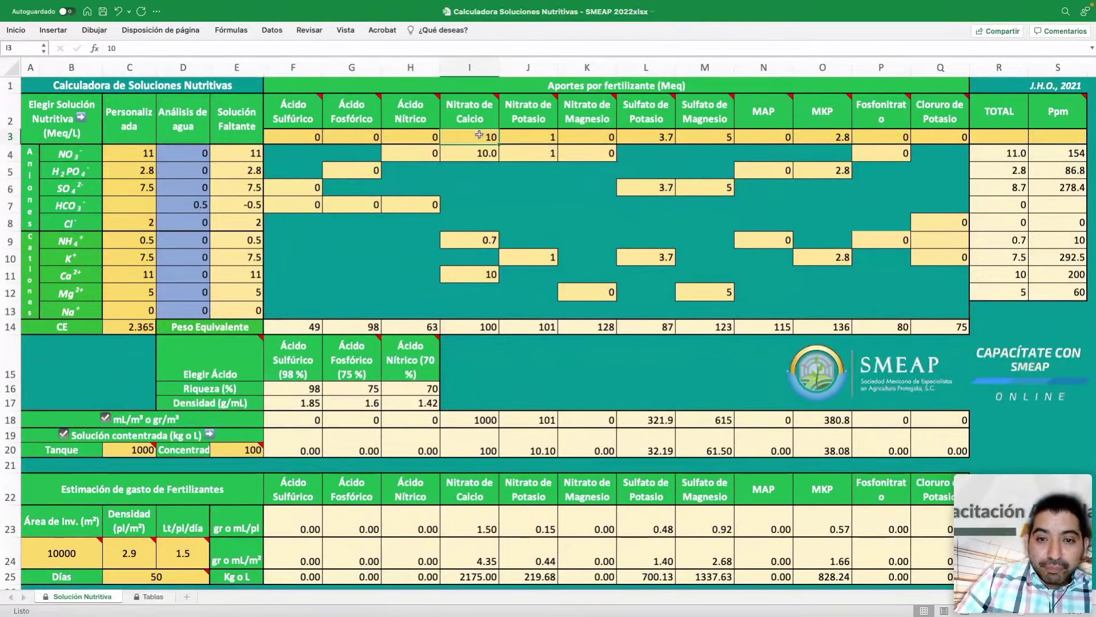
text(0	0	0	0	0	0	0)
key(Left)
key(Left)
key(Left)
key(Left)
key(Left)
key(Left)
key(Left)
key(Left)
key(Left)
key(Left)
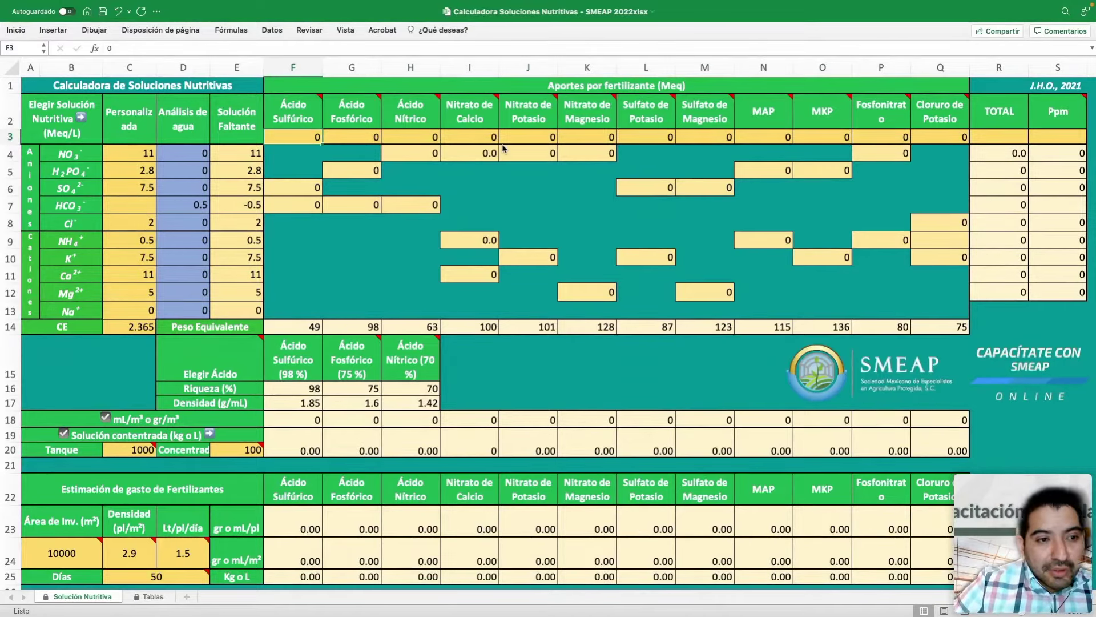
Set the Ca2+ value of the Personalizada solution on the Tablas sheet to 10
mouse_move(490, 116)
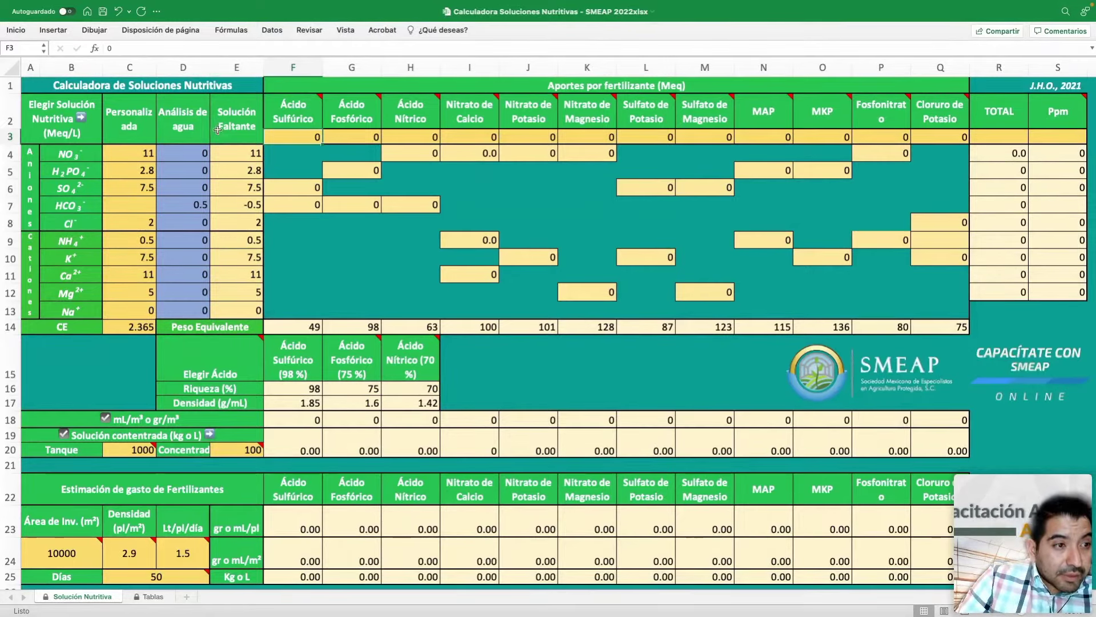
click(150, 596)
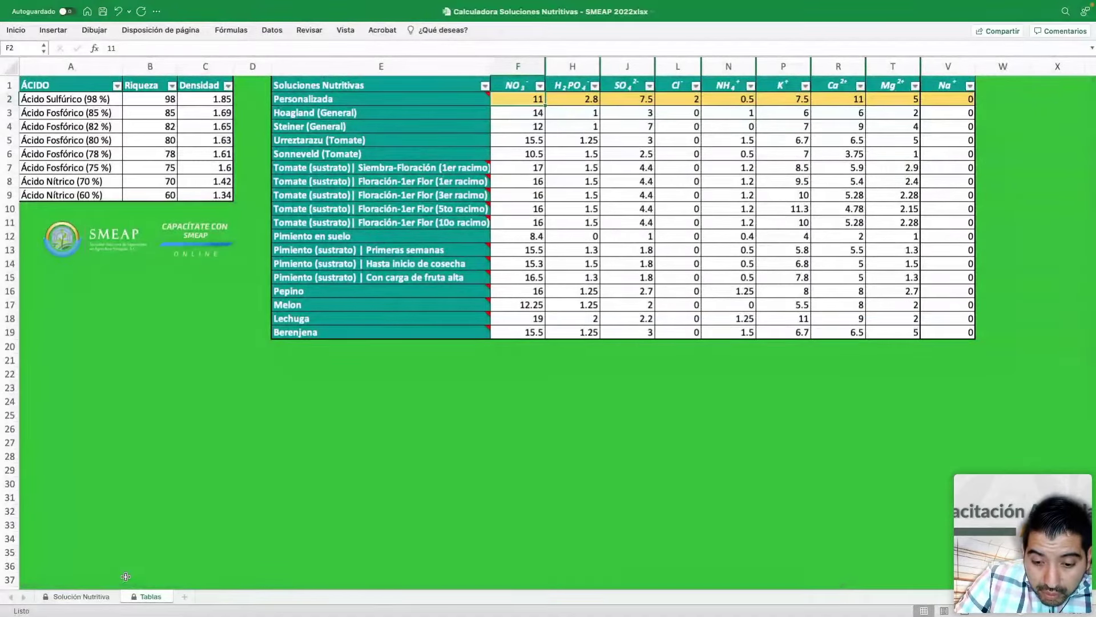
click(851, 100)
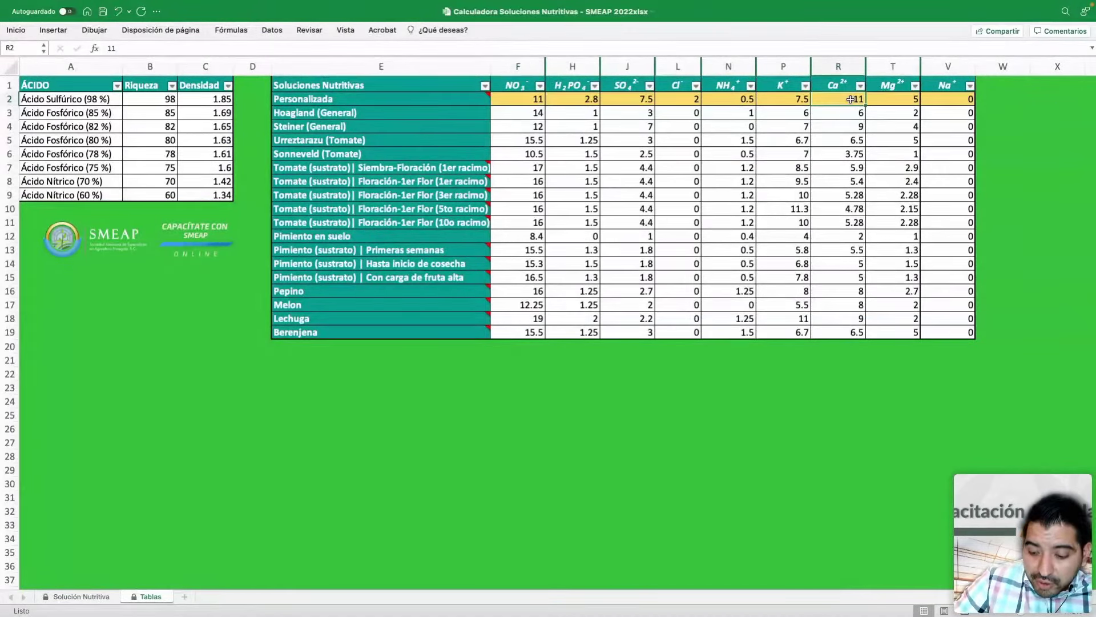
text(10)
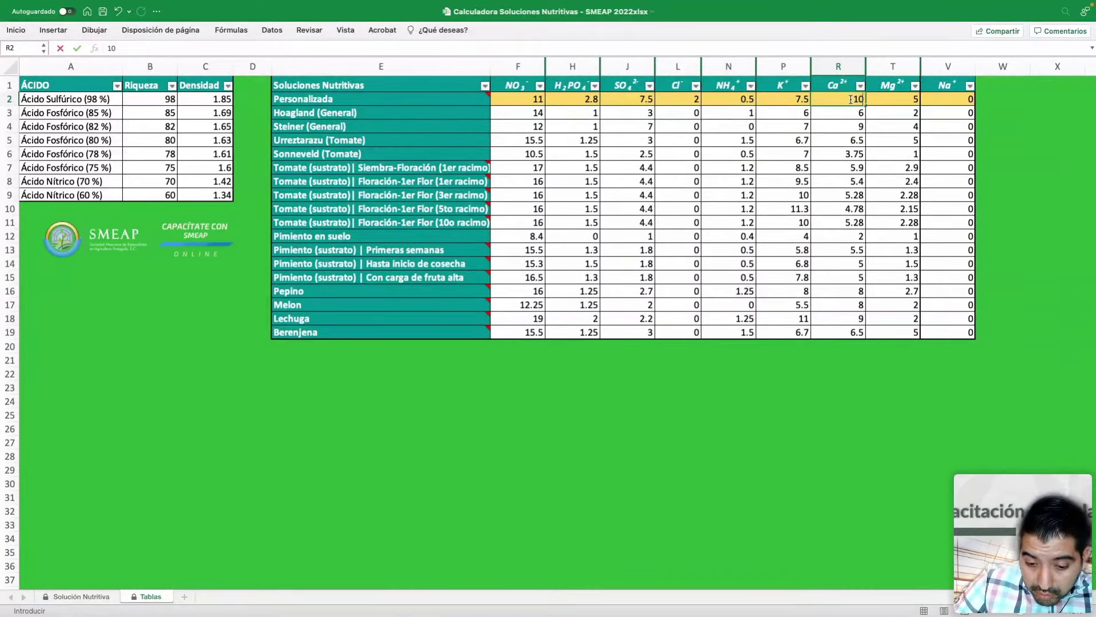
key(Return)
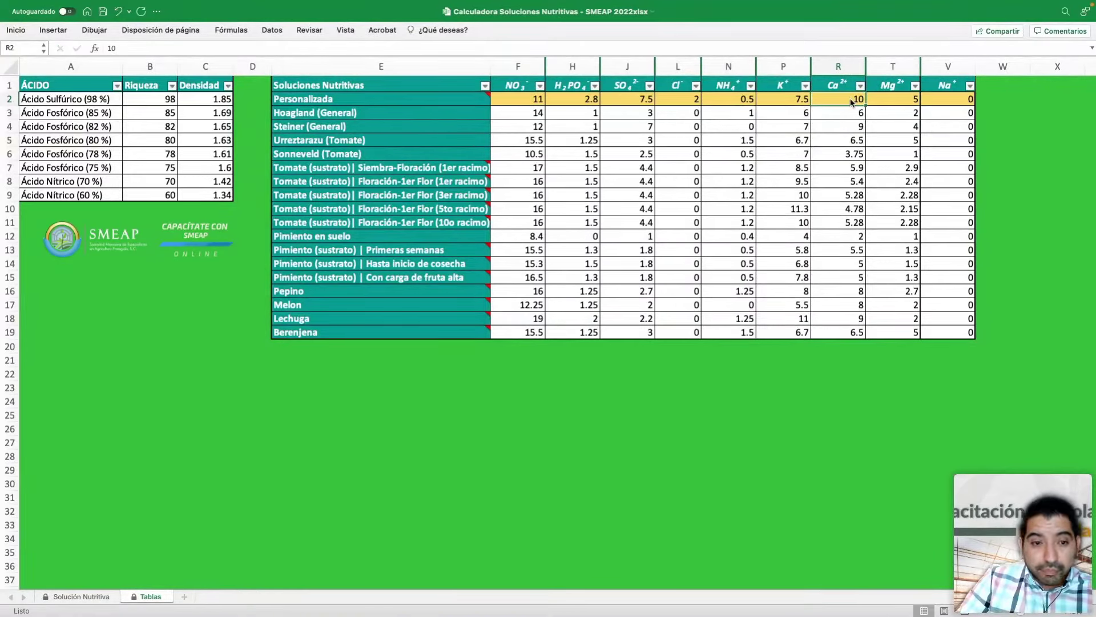
Restore the Ca2+ value of the Personalizada solution on the Tablas sheet to 11
click(81, 596)
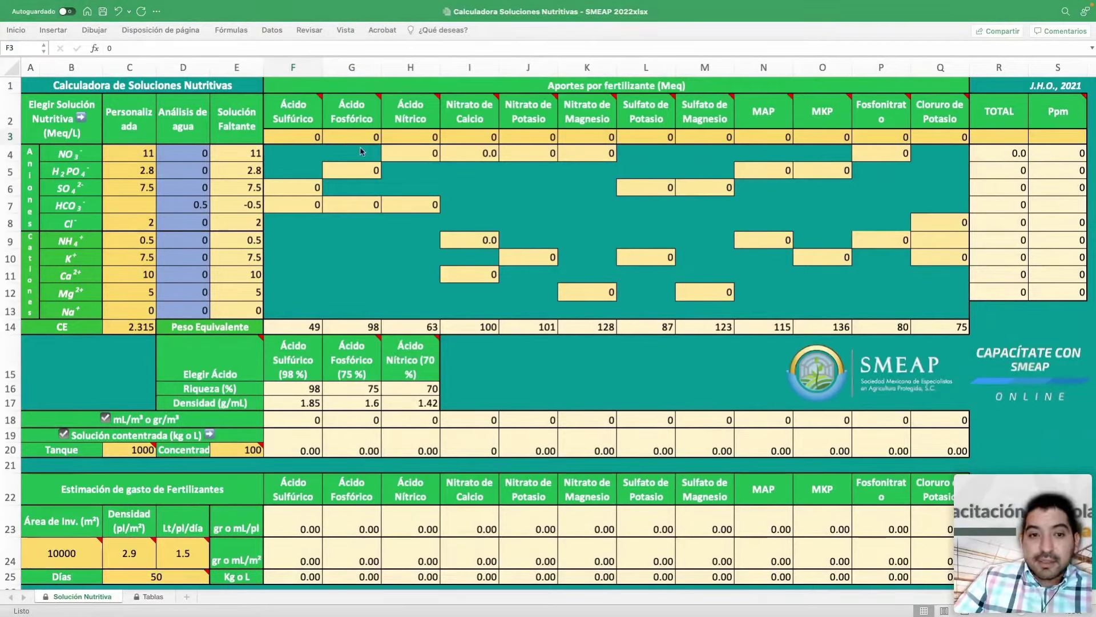
click(135, 602)
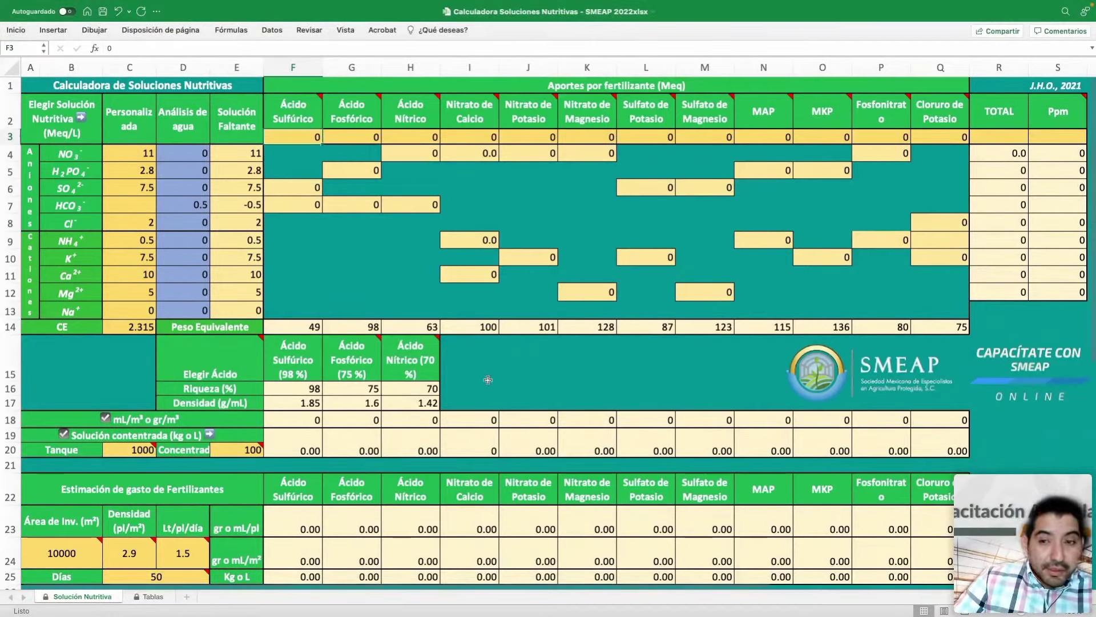
click(138, 600)
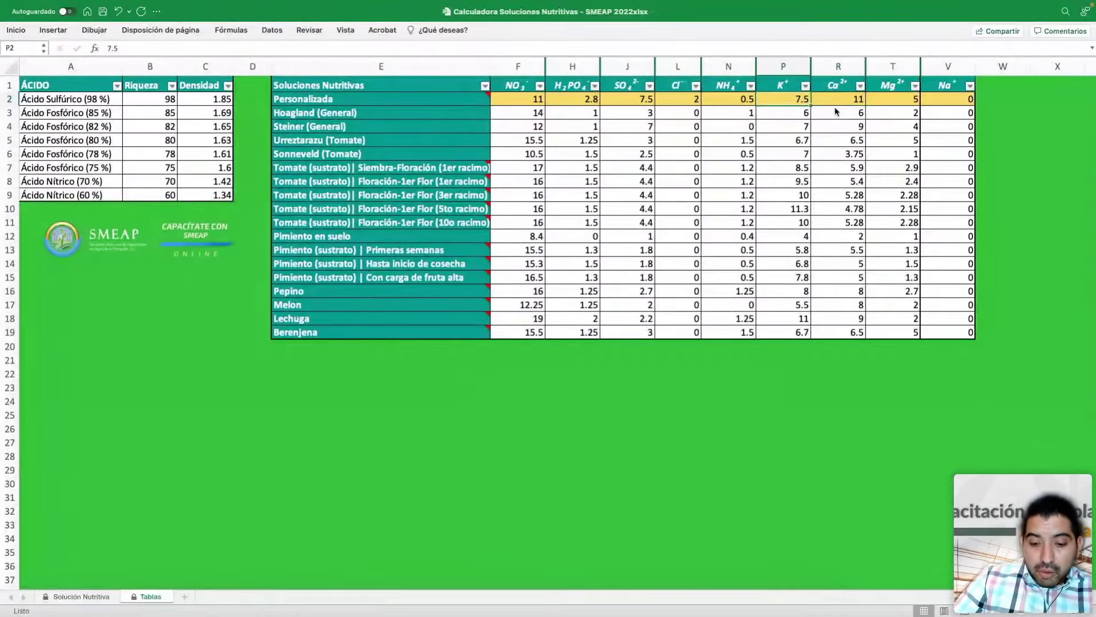
On the Solución Nutritiva sheet, set the Nitrato de Calcio contribution in row 3 to 11 meq
click(61, 601)
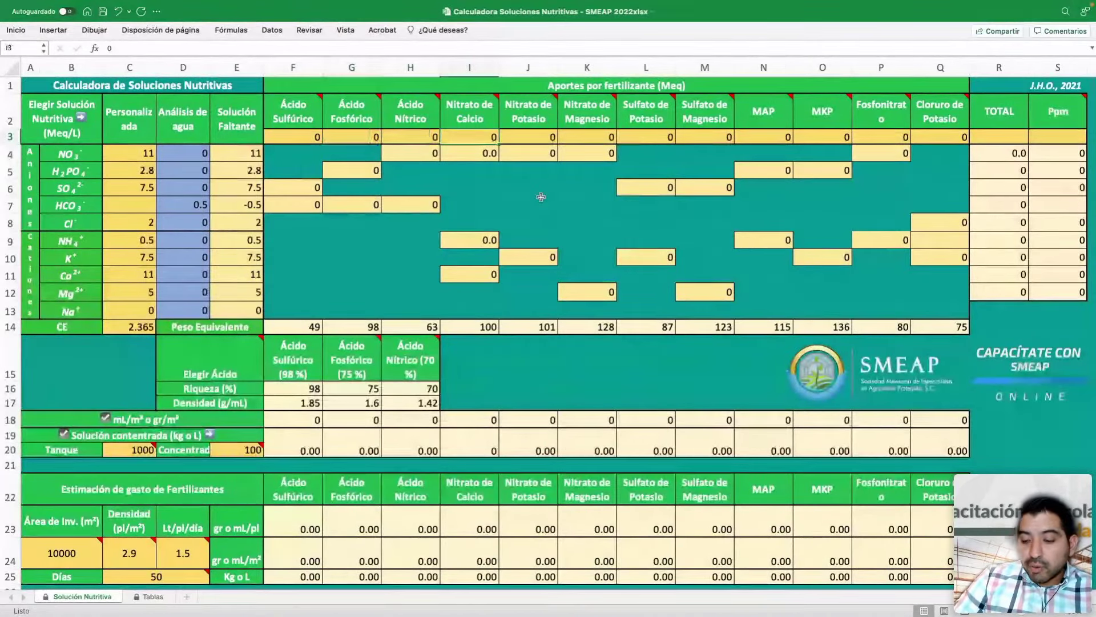
text(11)
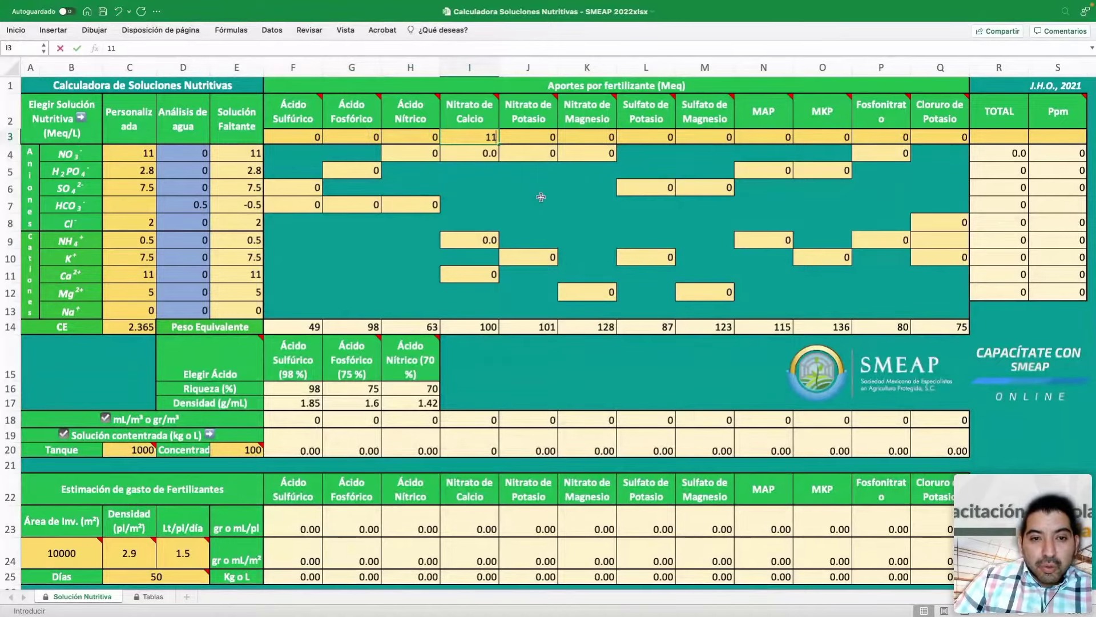
key(Tab)
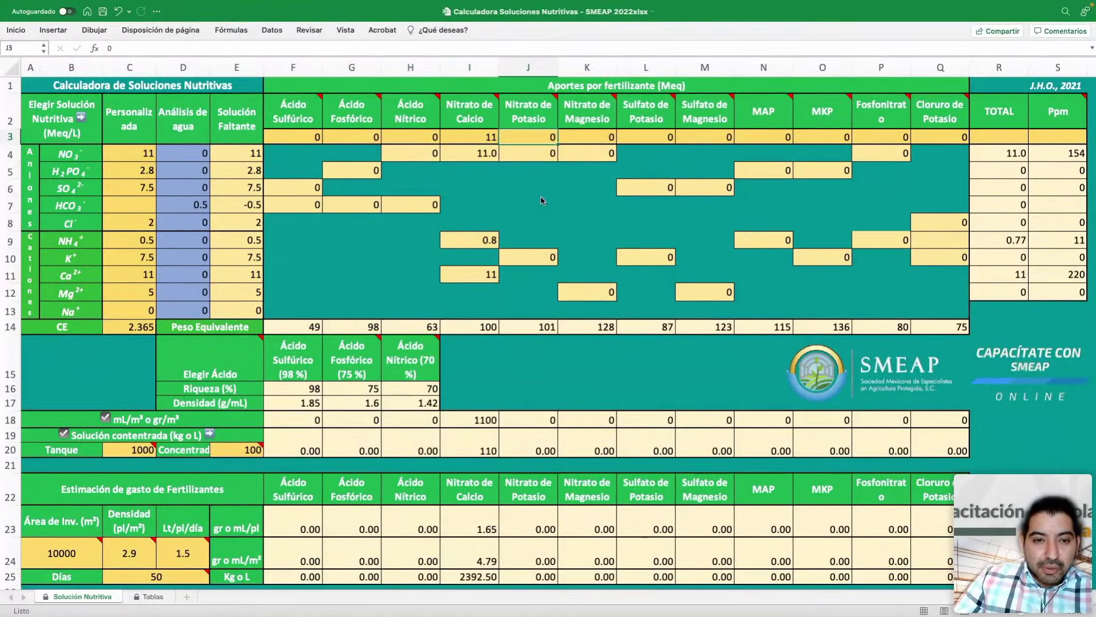
key(Left)
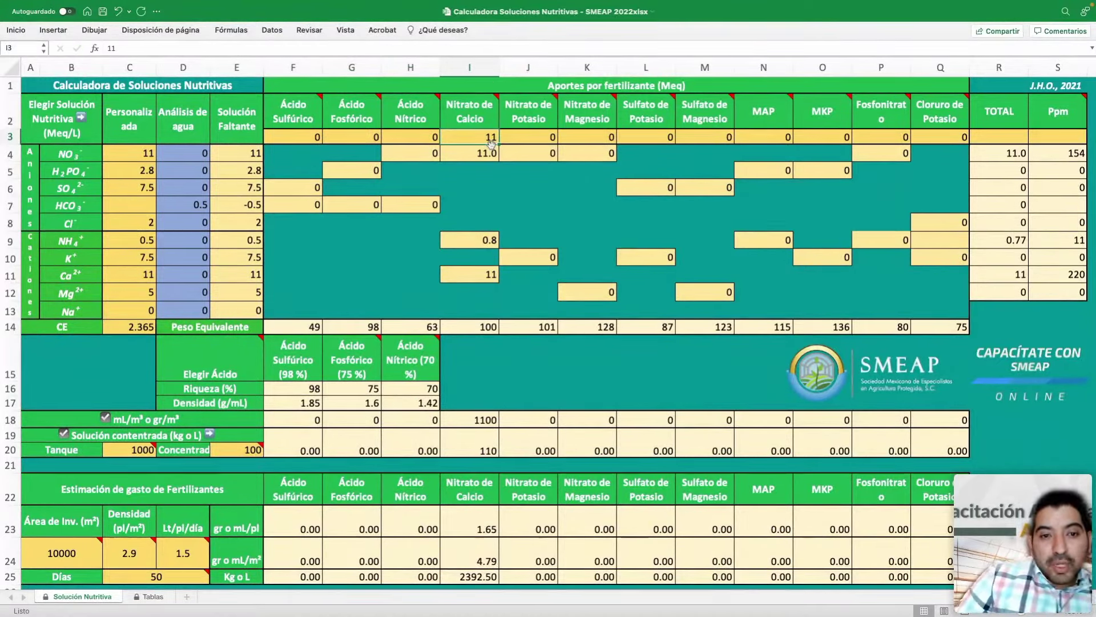
Try a Sulfato de Magnesio contribution of 2.8 meq in row 3, and reset it to 0
mouse_move(482, 122)
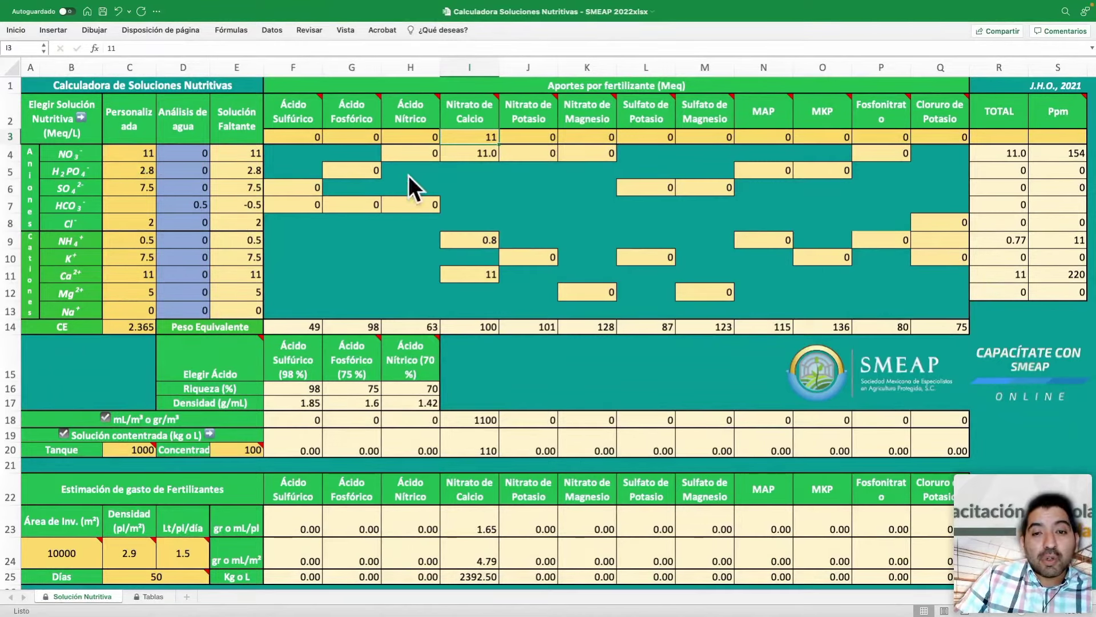
mouse_move(657, 119)
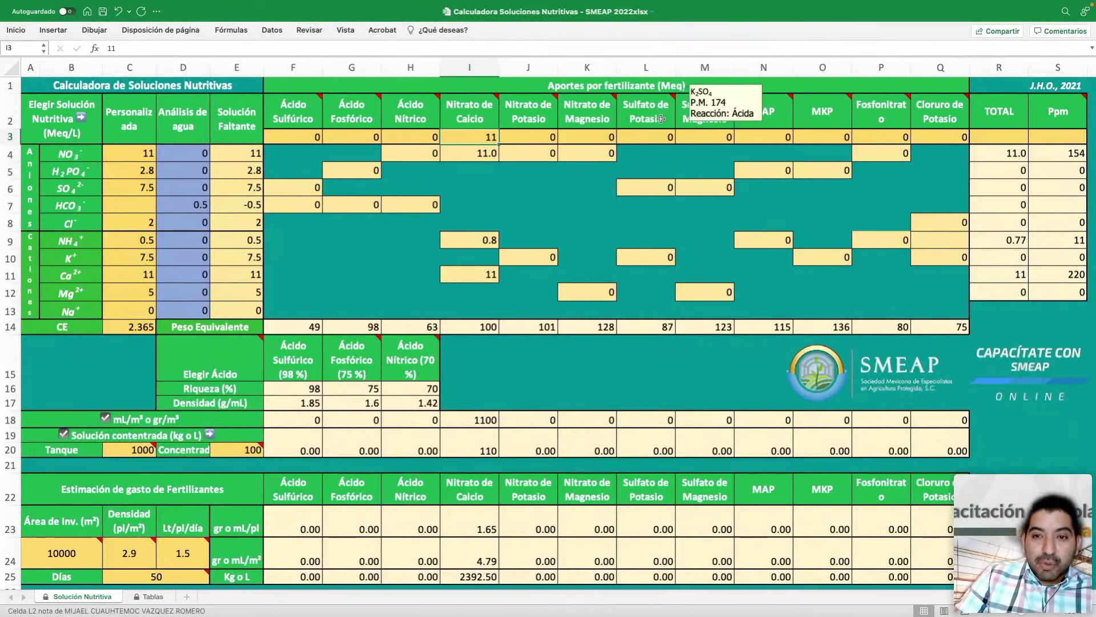
click(695, 137)
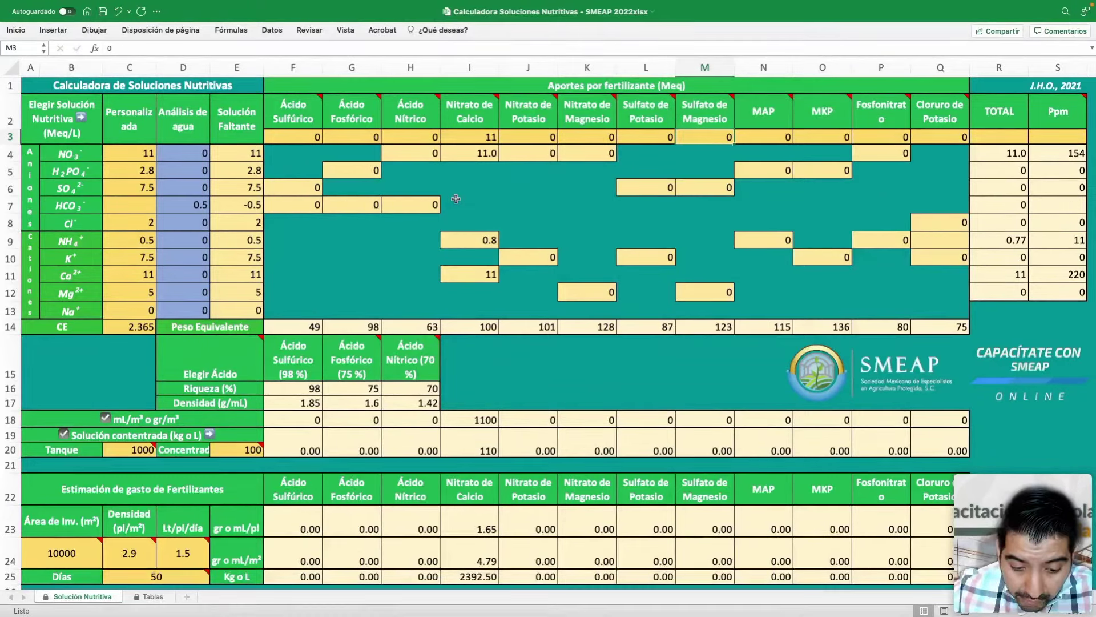
text(2.8)
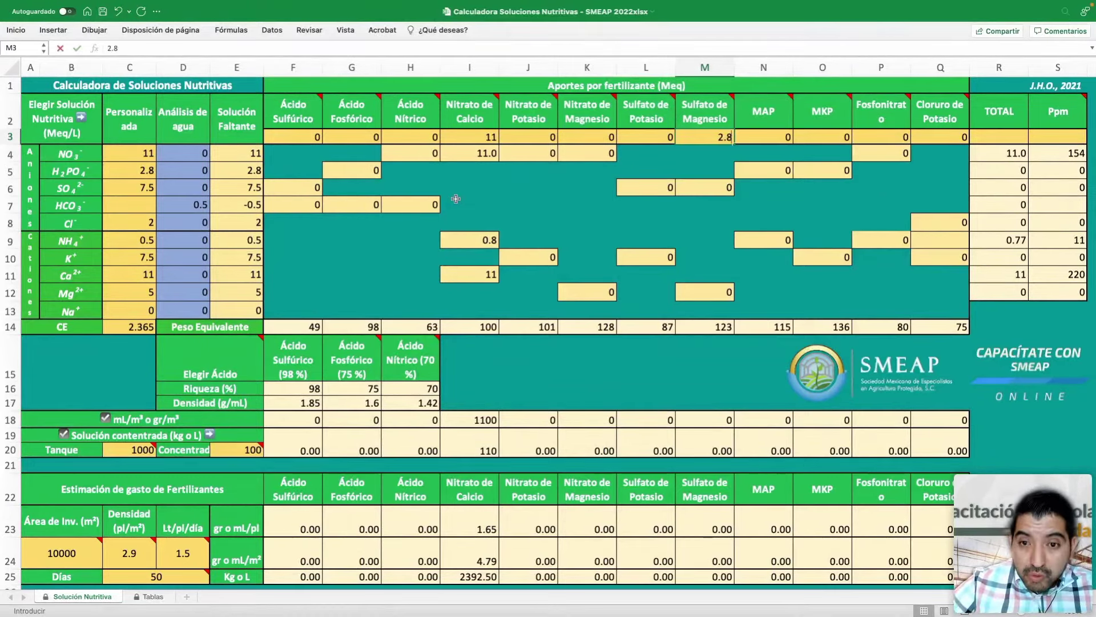
key(Tab)
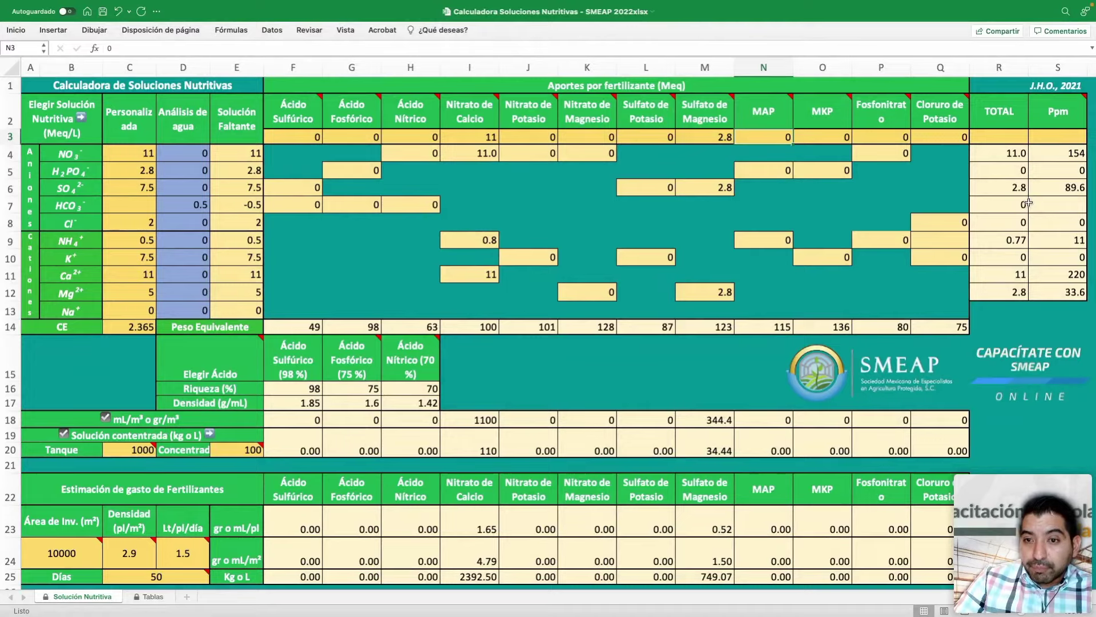
key(Left)
text(0)
Set the Sulfato de Potasio contribution in row 3 to 2.8 meq
key(Left)
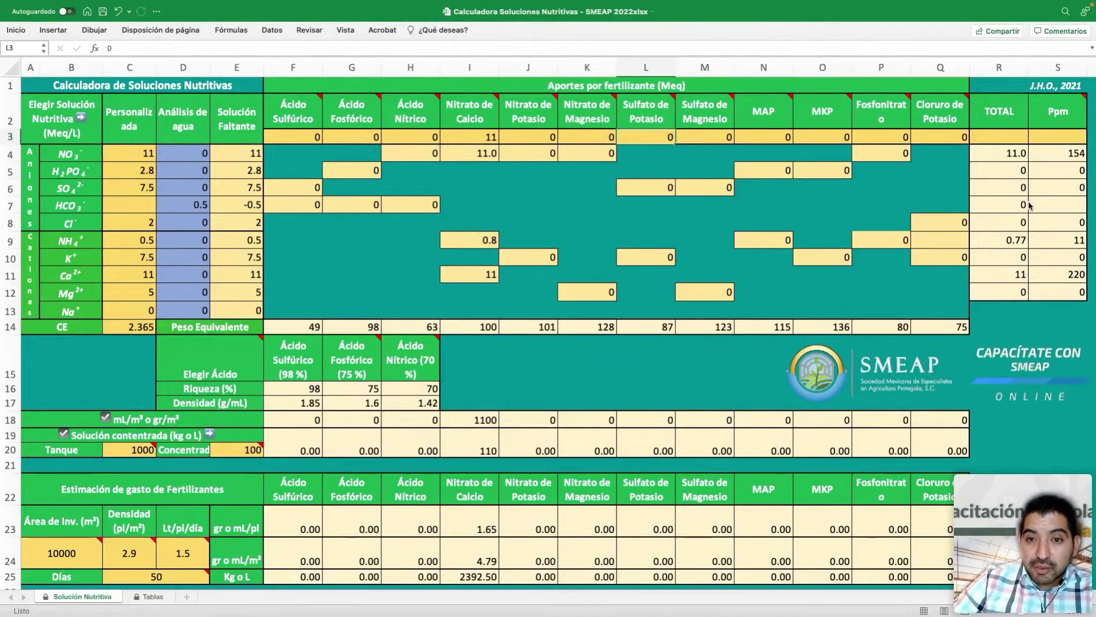
text(2.8)
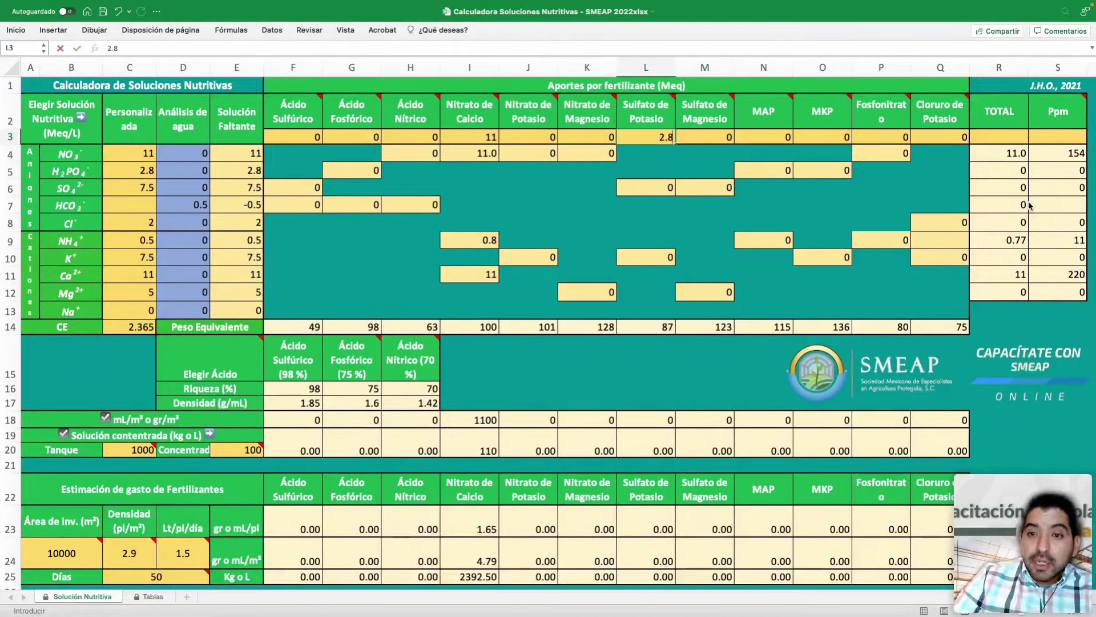
key(Right)
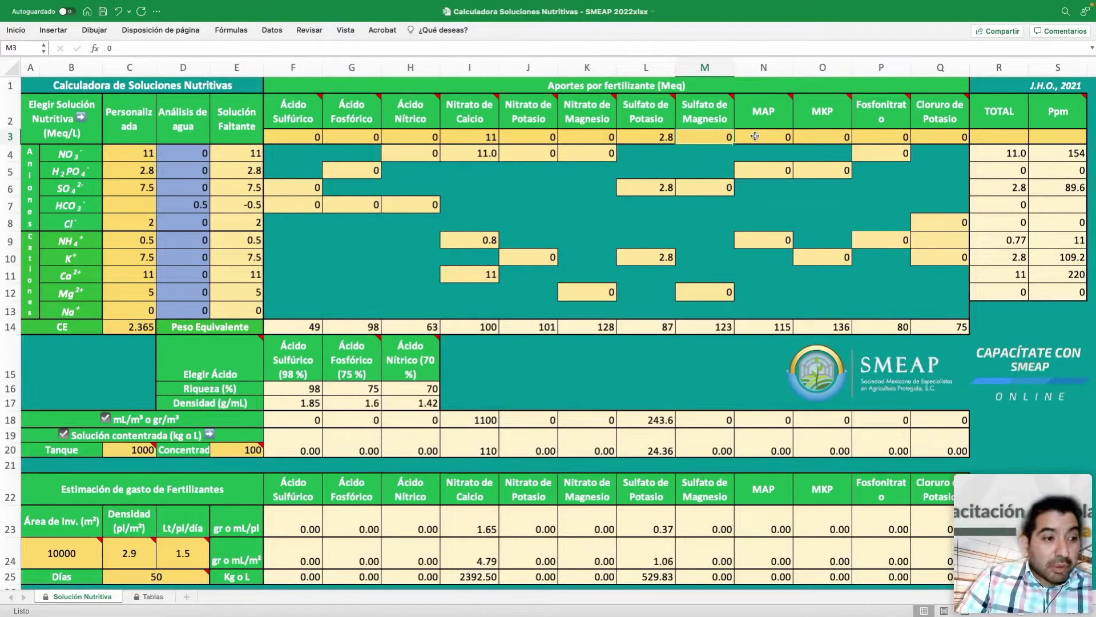
Set the MKP contribution in row 3 to 2 meq and reset the Sulfato de Potasio contribution to 0
key(Right)
key(Right)
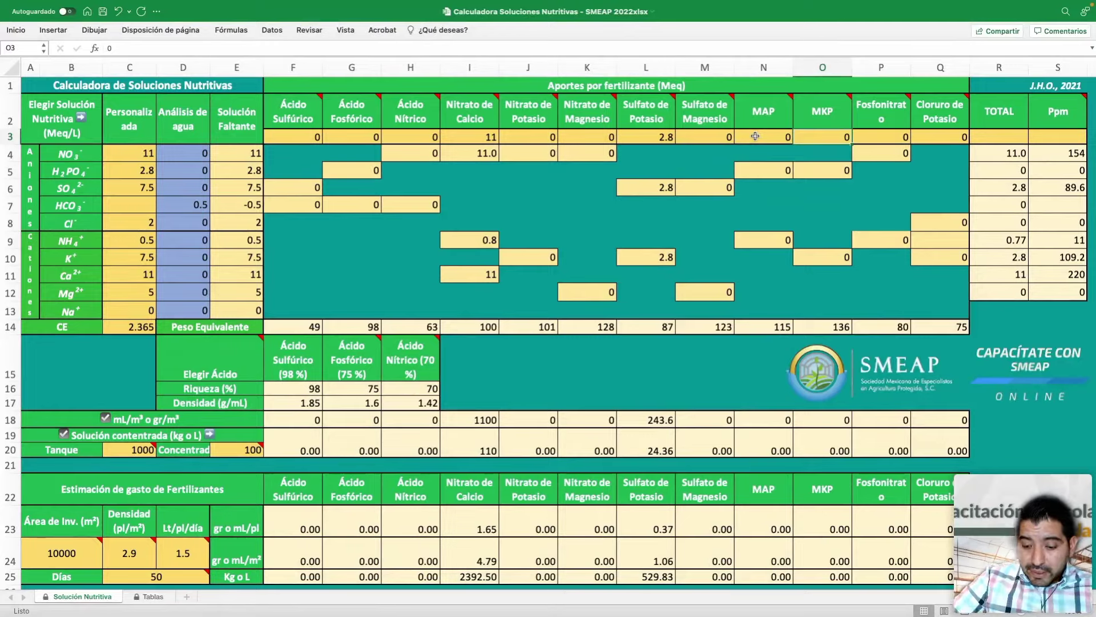
text(2.8)
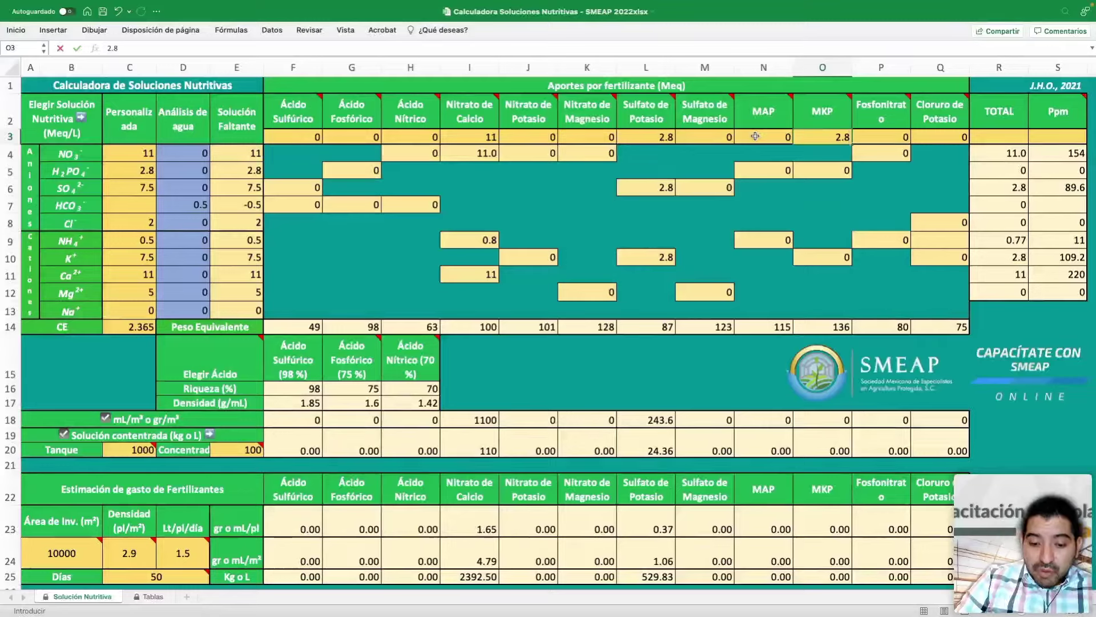
key(BackSpace)
key(BackSpace)
key(Left)
key(Left)
key(Left)
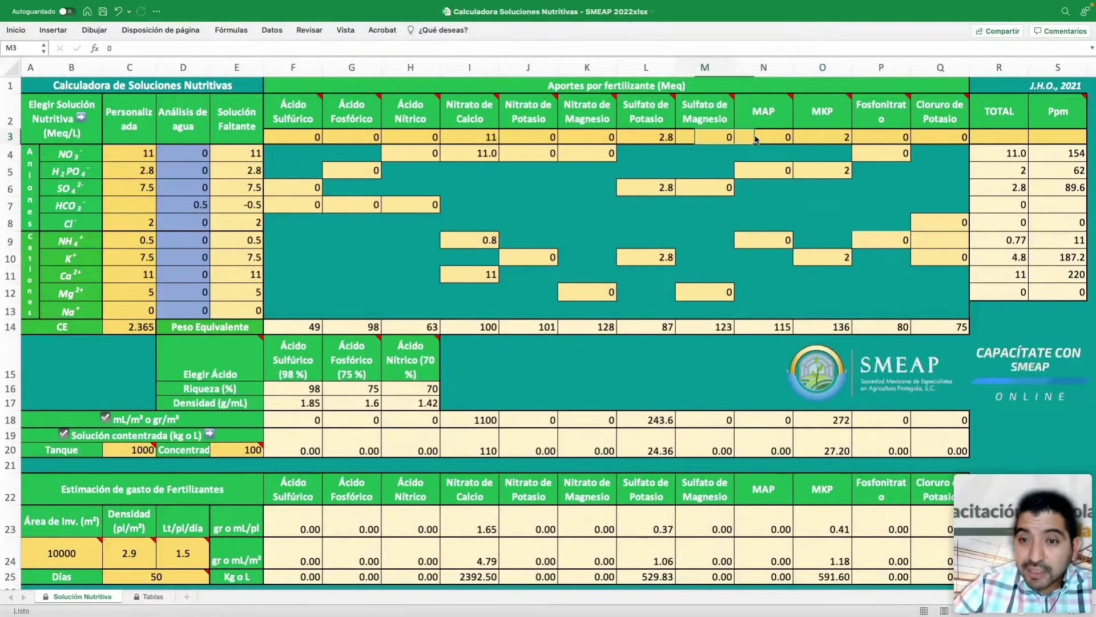
key(Right)
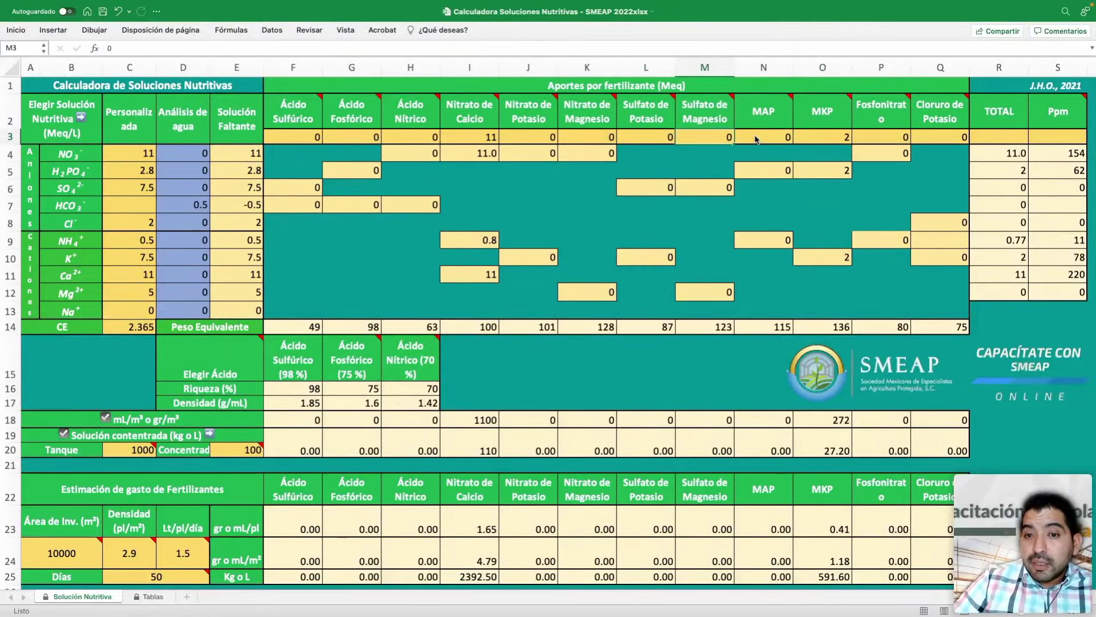
key(Right)
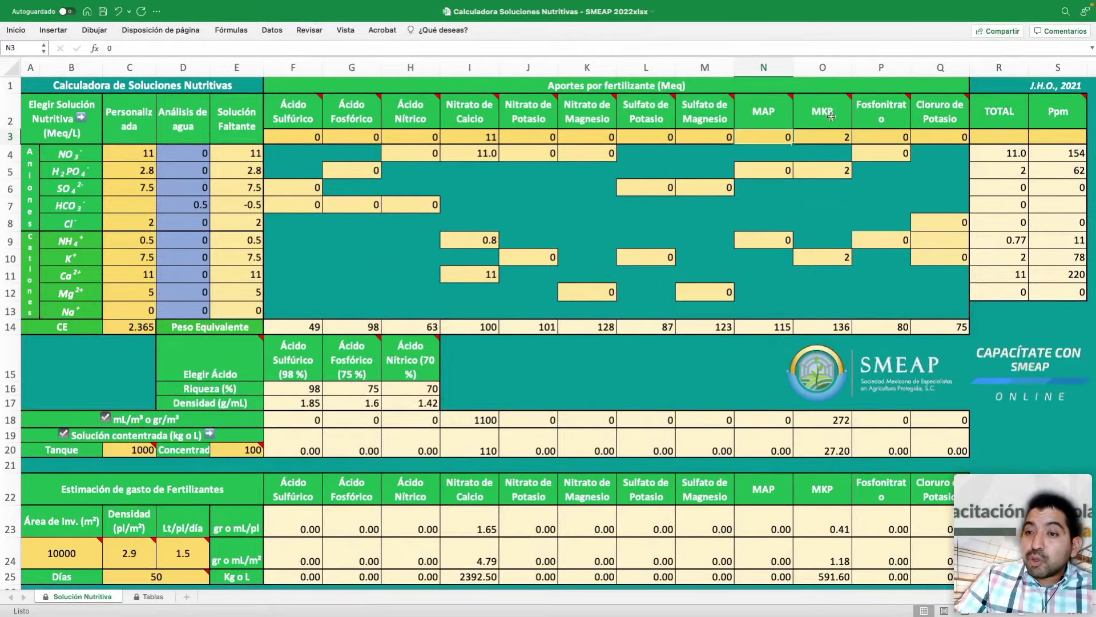
Set the MKP contribution in row 3 to 2.8 meq
mouse_move(833, 112)
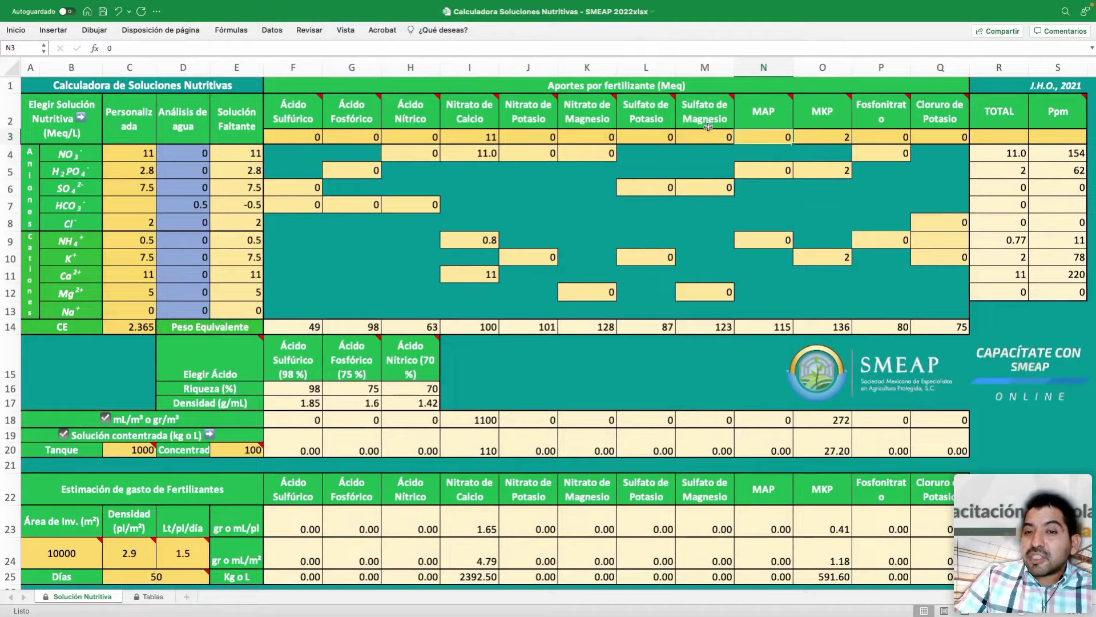
mouse_move(708, 127)
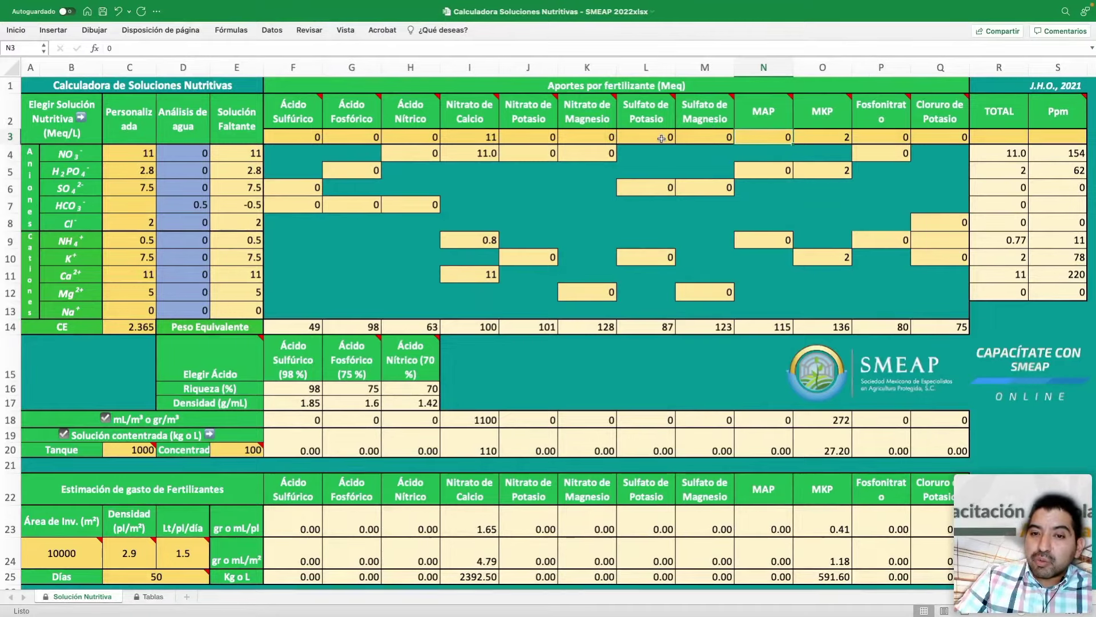
click(832, 132)
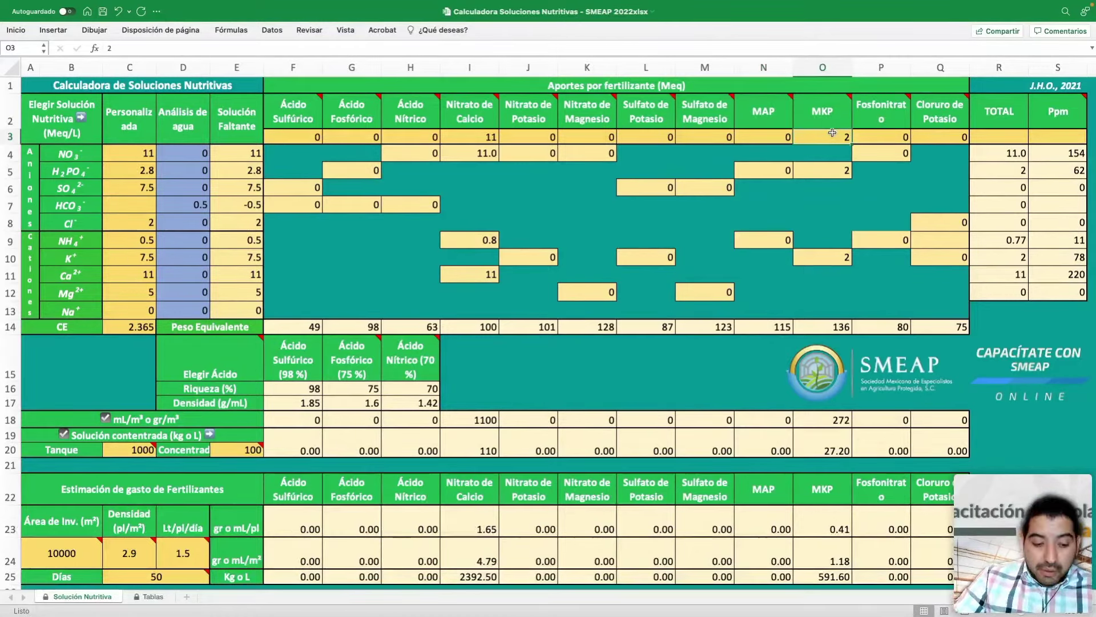
text(2.8)
key(Tab)
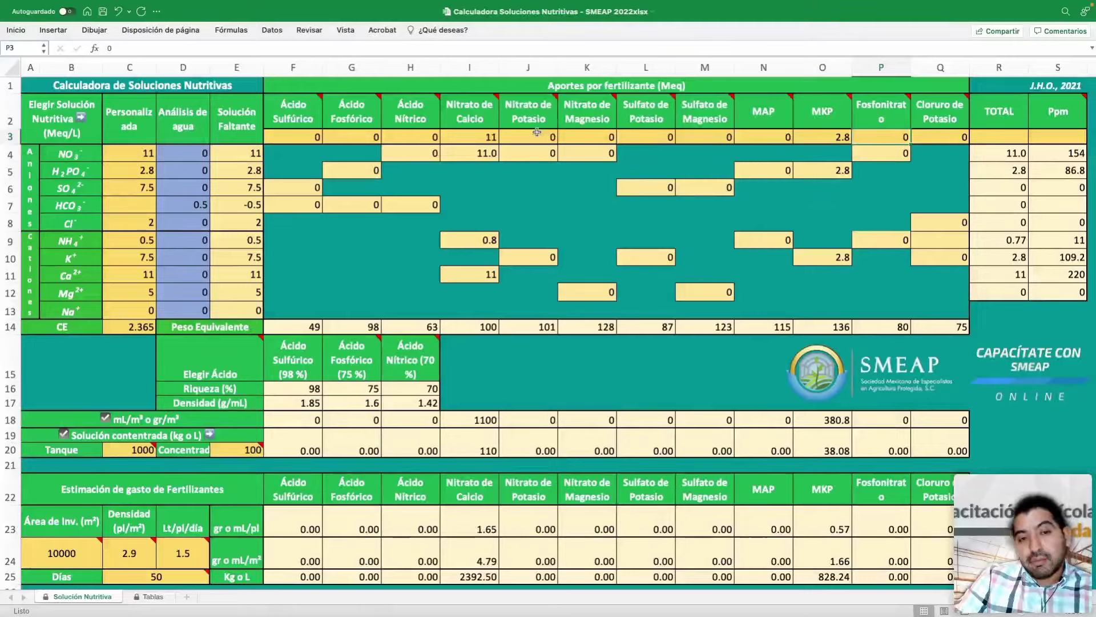
Set the Cloruro de Potasio contribution in row 3 to 2 meq
mouse_move(526, 133)
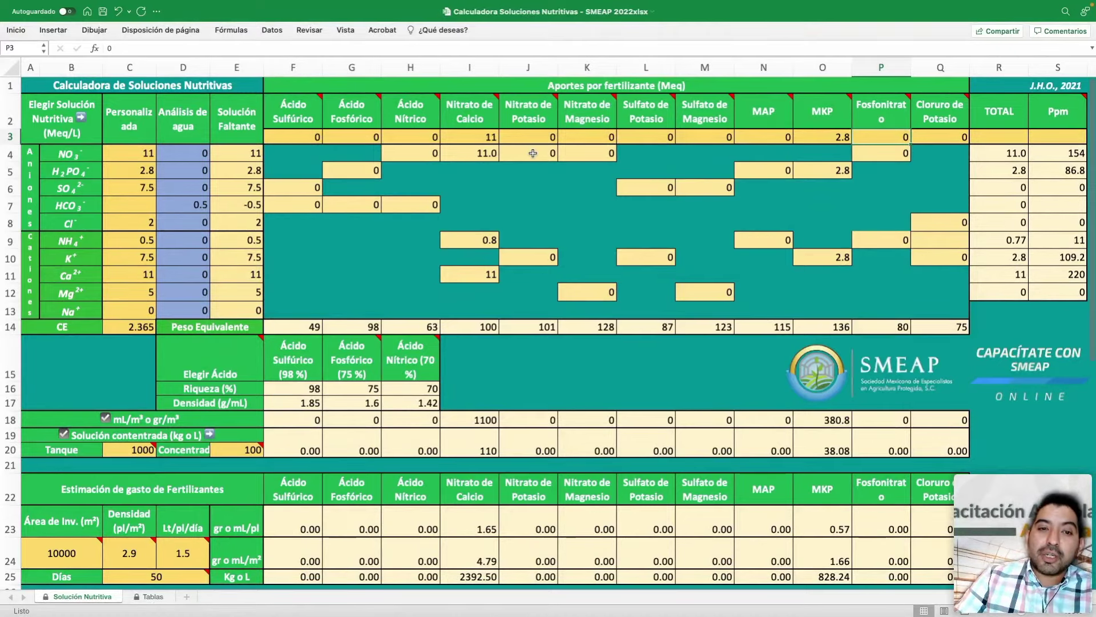
mouse_move(533, 116)
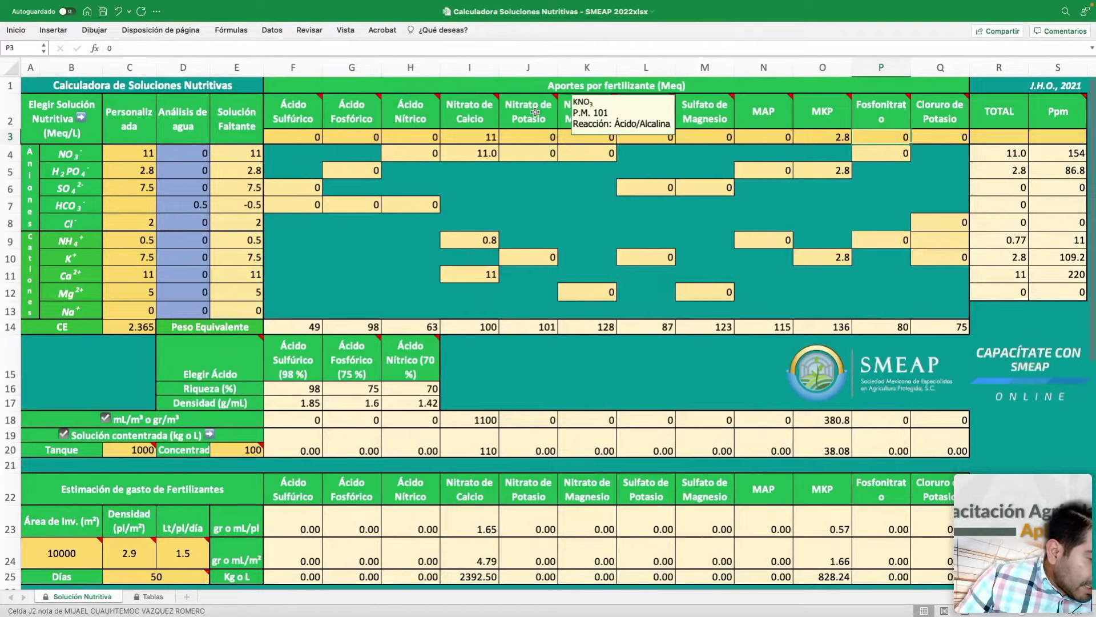
click(964, 137)
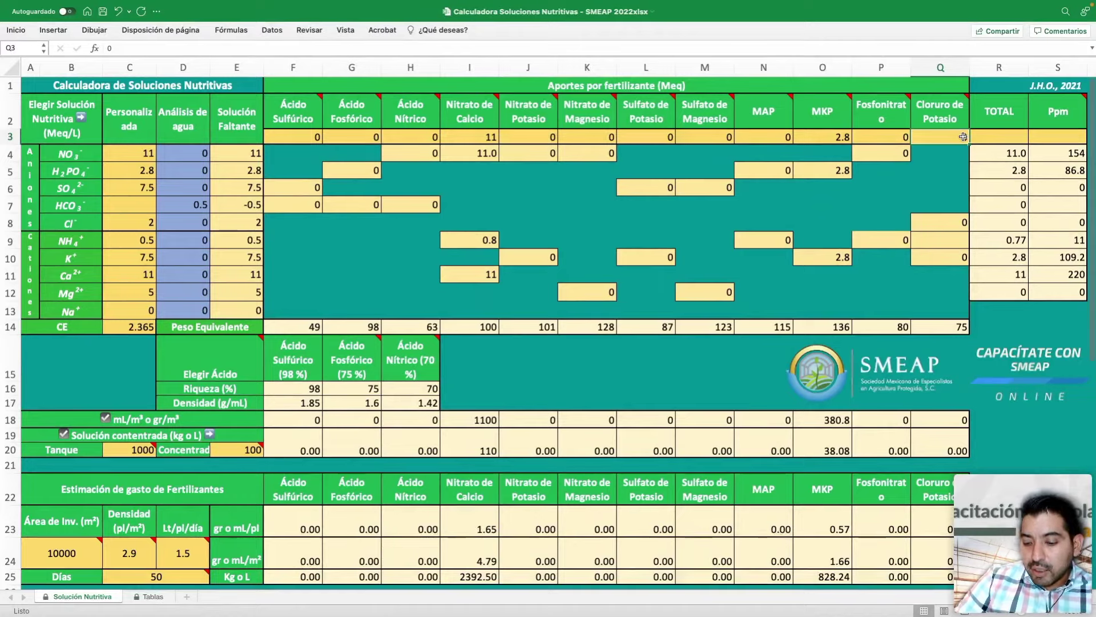
text(2)
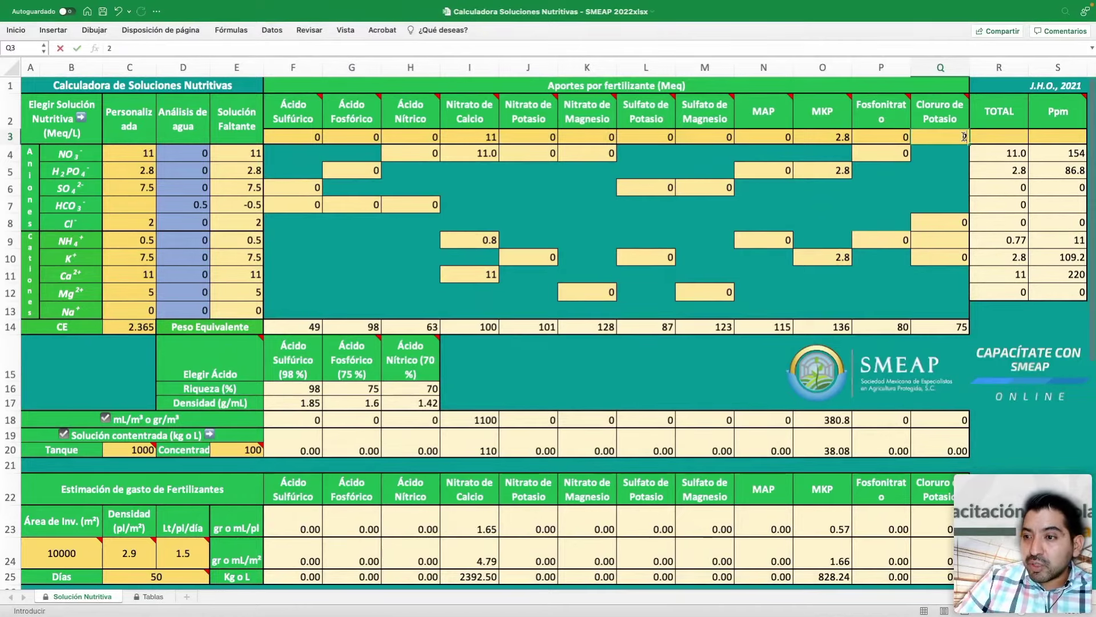
key(Return)
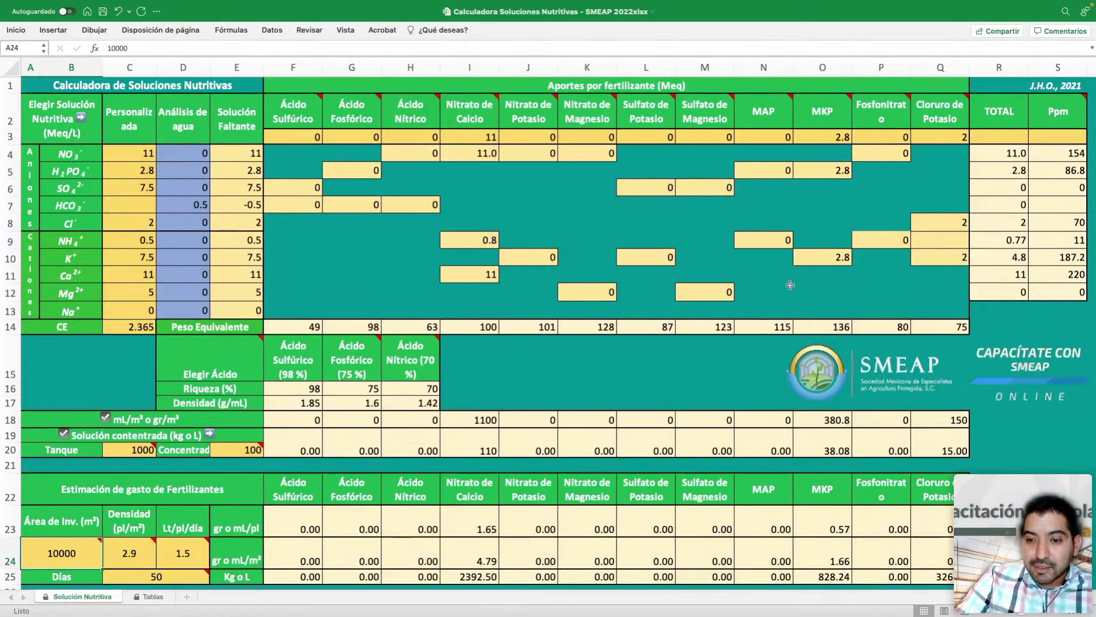
Set the Sulfato de Potasio contribution in row 3 to 2.7 meq
click(654, 137)
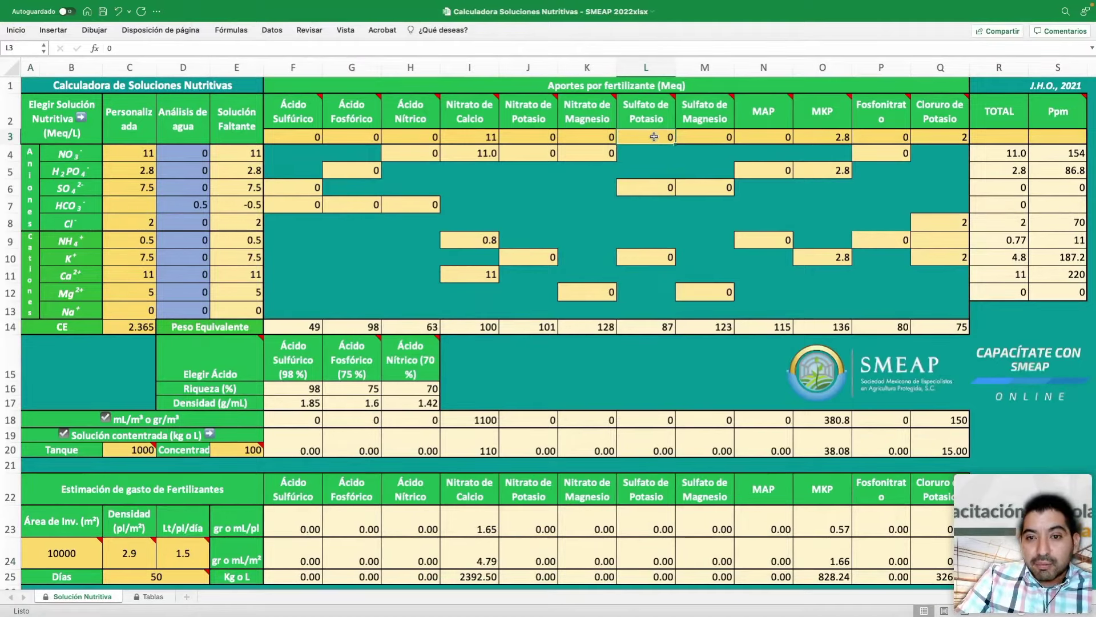
text(2.7)
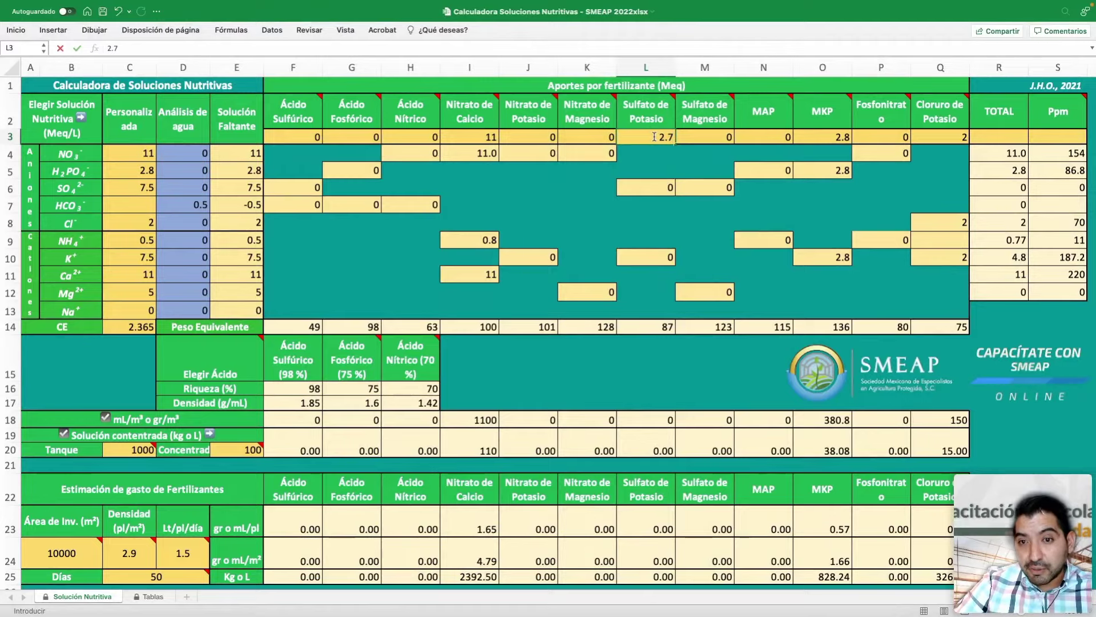
key(Tab)
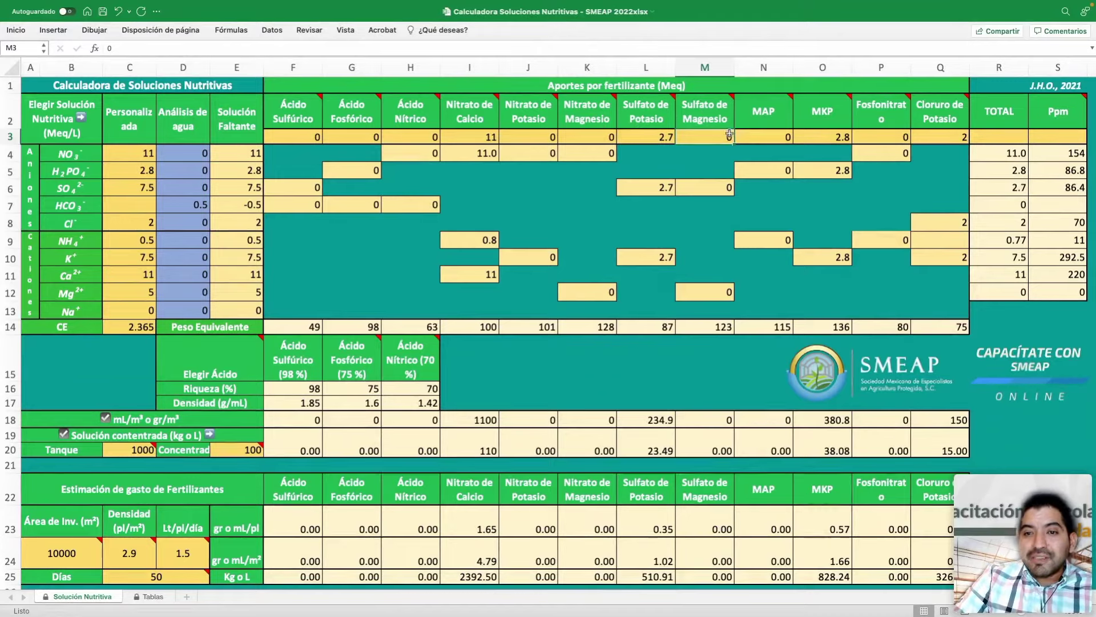
Set the Sulfato de Magnesio contribution in row 3 to 5 meq
mouse_move(685, 121)
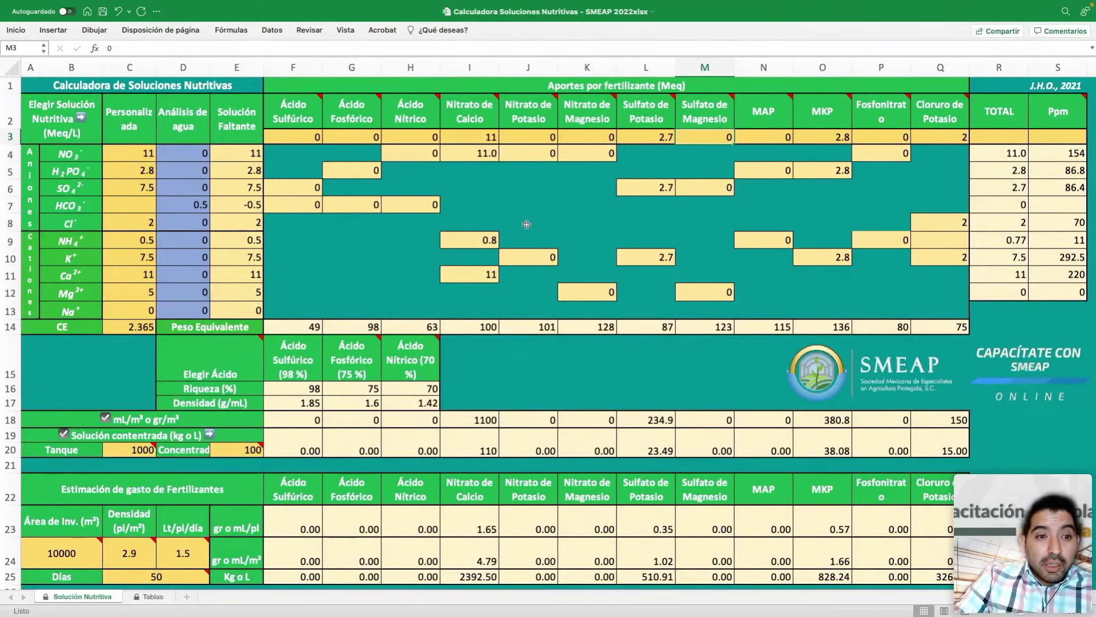
mouse_move(601, 125)
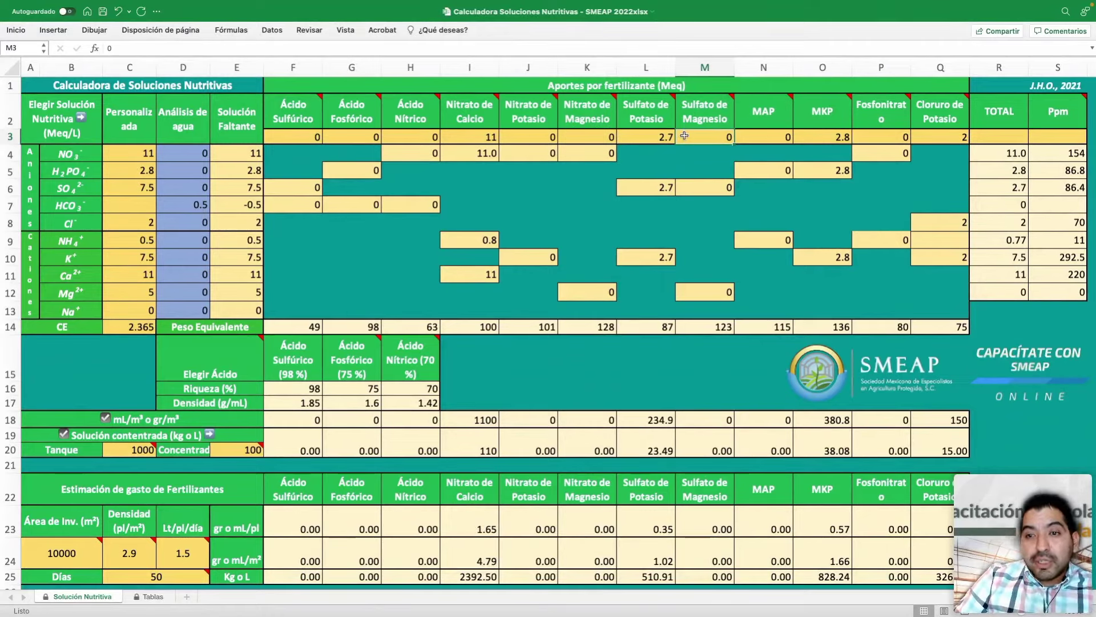
text(5)
key(Tab)
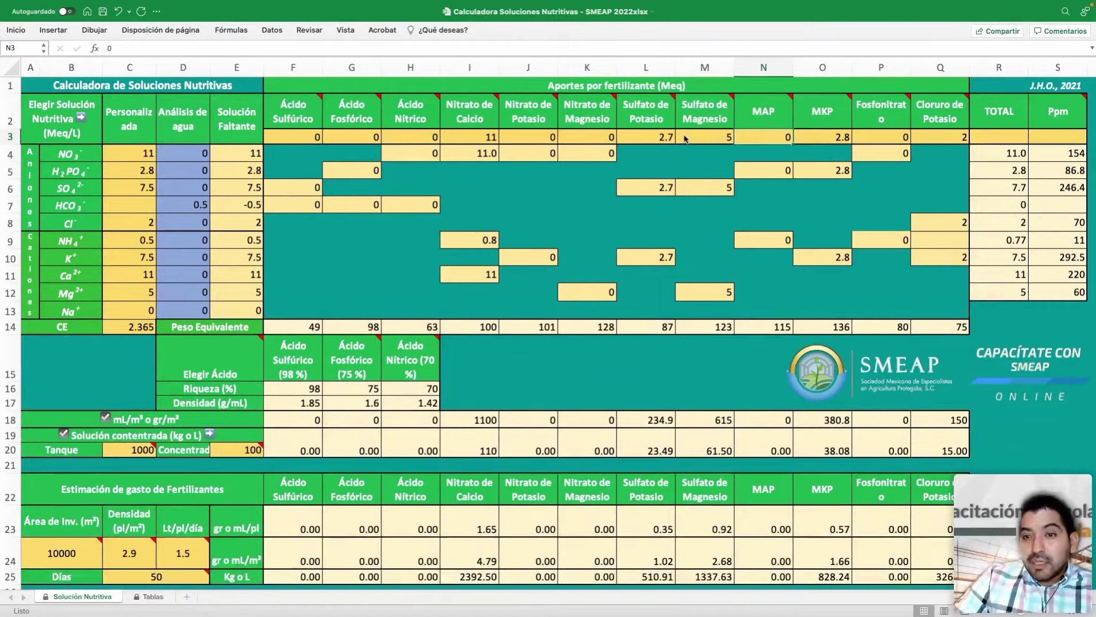
click(685, 138)
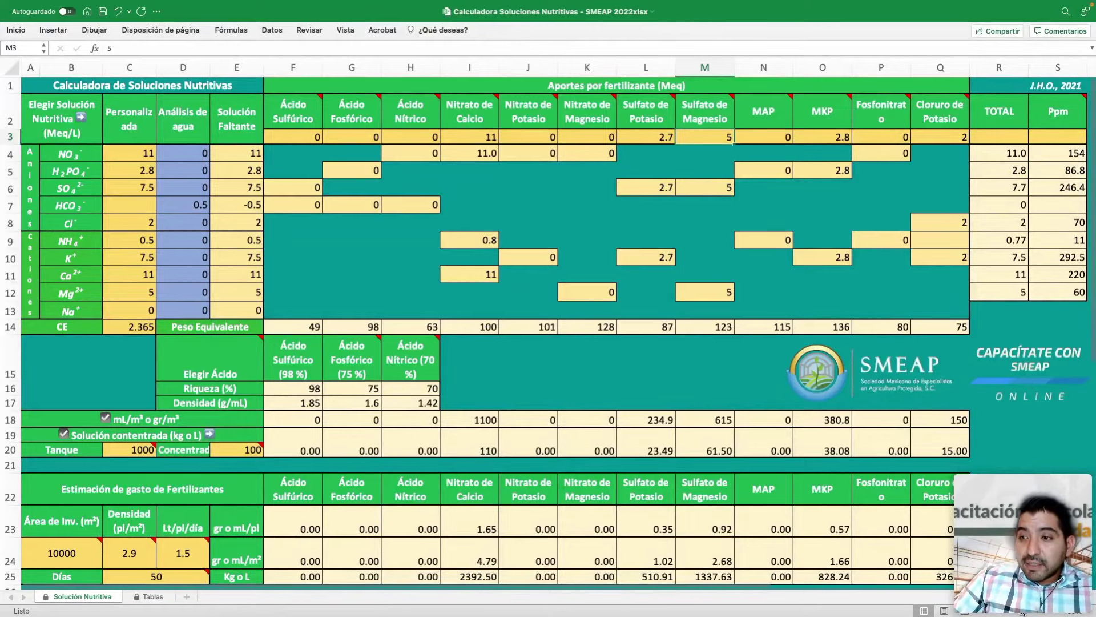
Examine the fertilizers' reaction notes, their doses per cubic metre and the tank amounts for the concentrated solution
click(1022, 612)
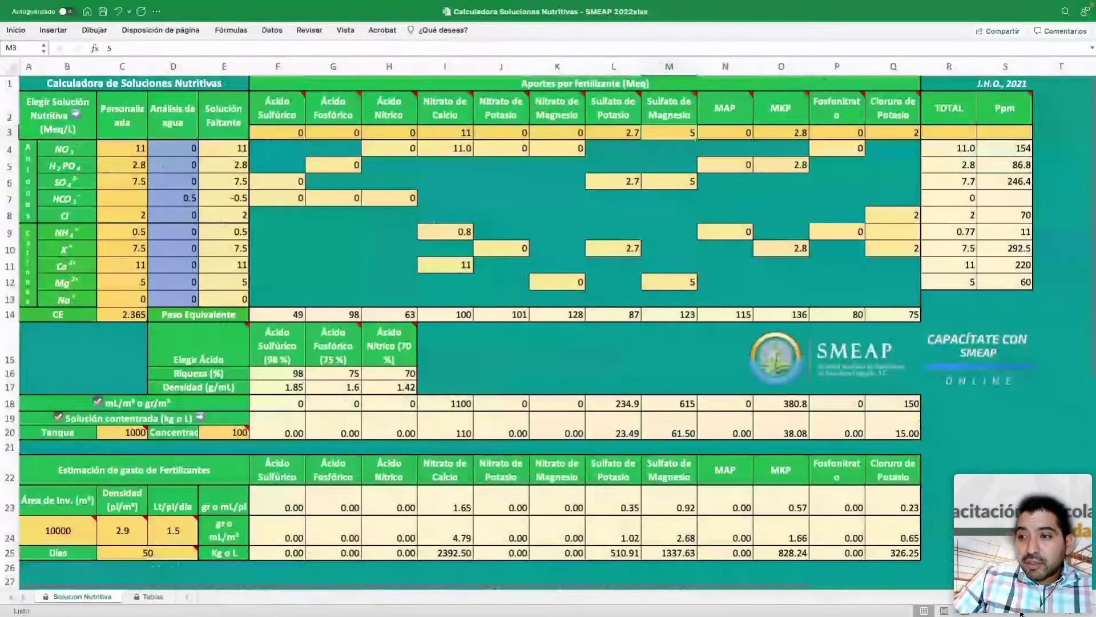
click(1022, 612)
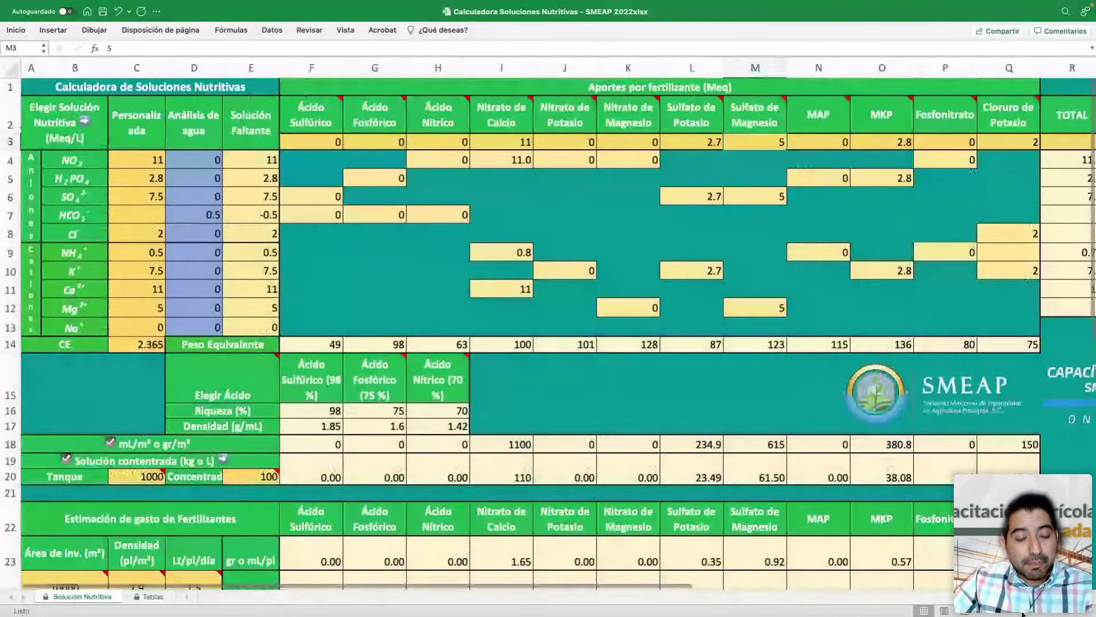
click(1021, 612)
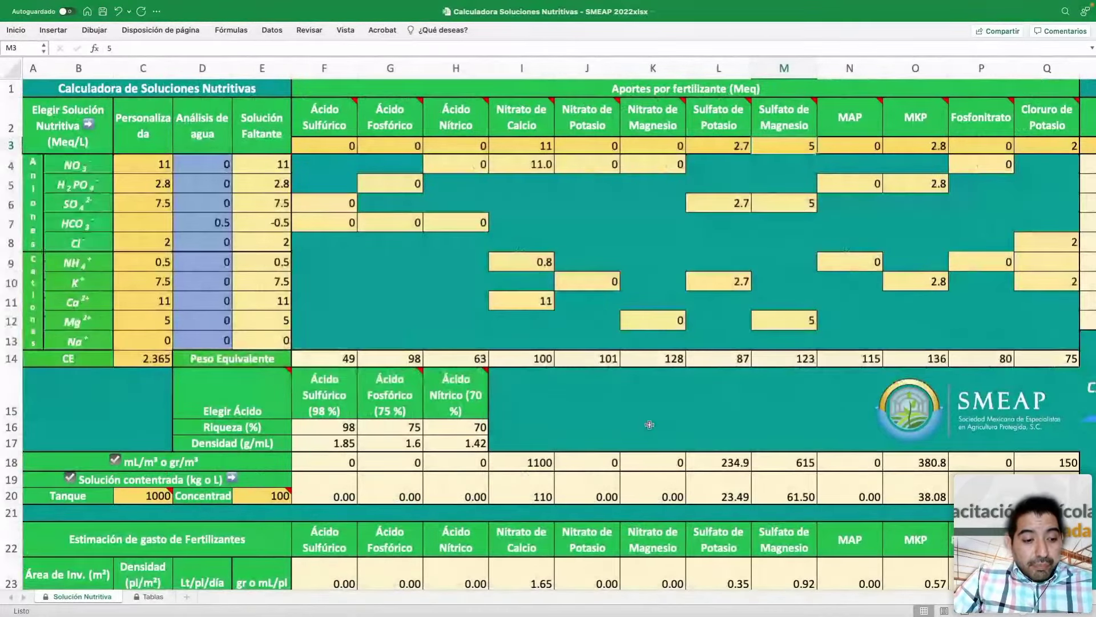
scroll(608, 428, down, 2)
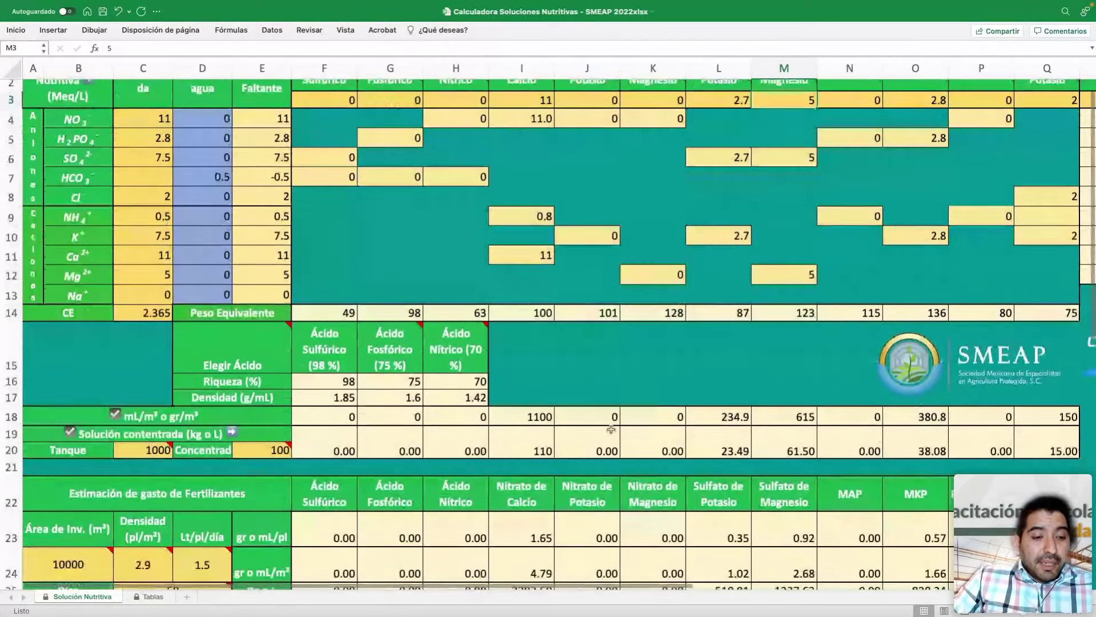
scroll(426, 367, up, 1)
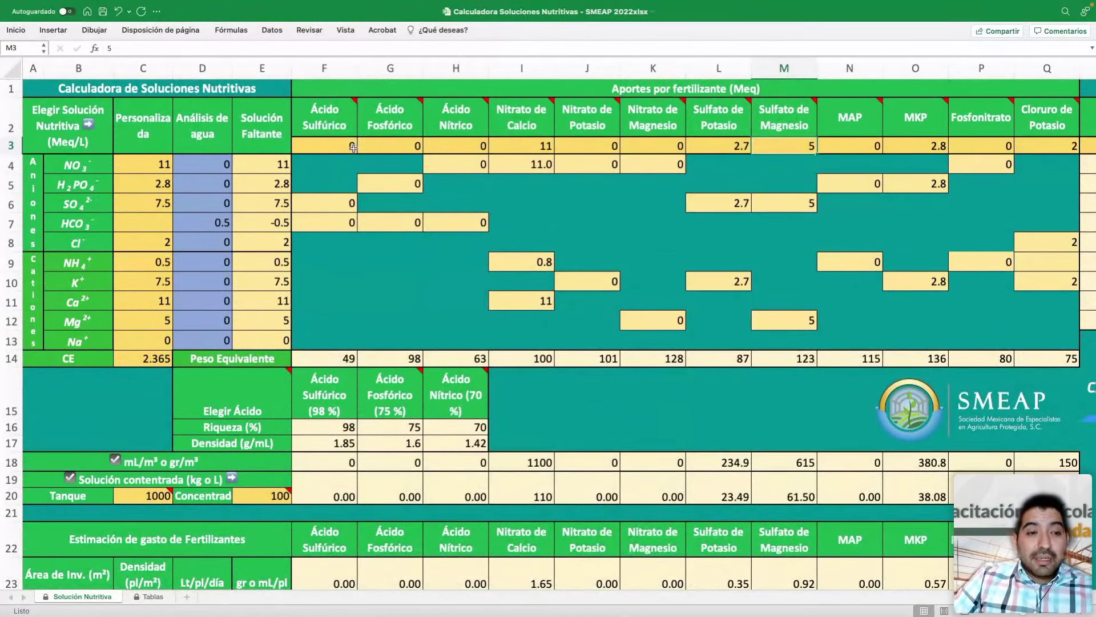
mouse_move(354, 102)
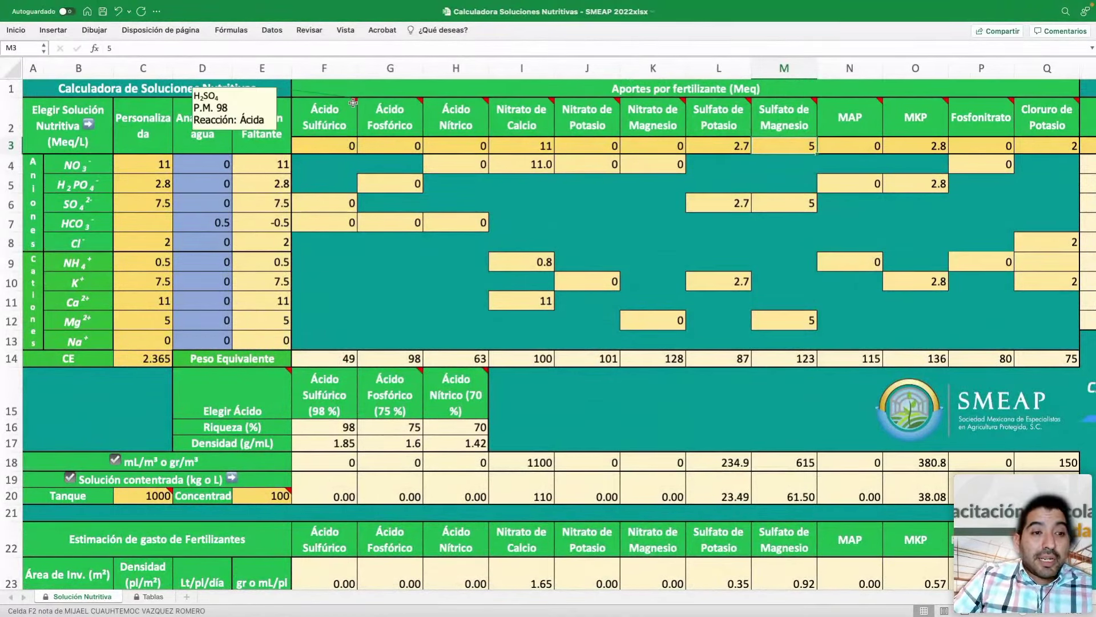
mouse_move(454, 122)
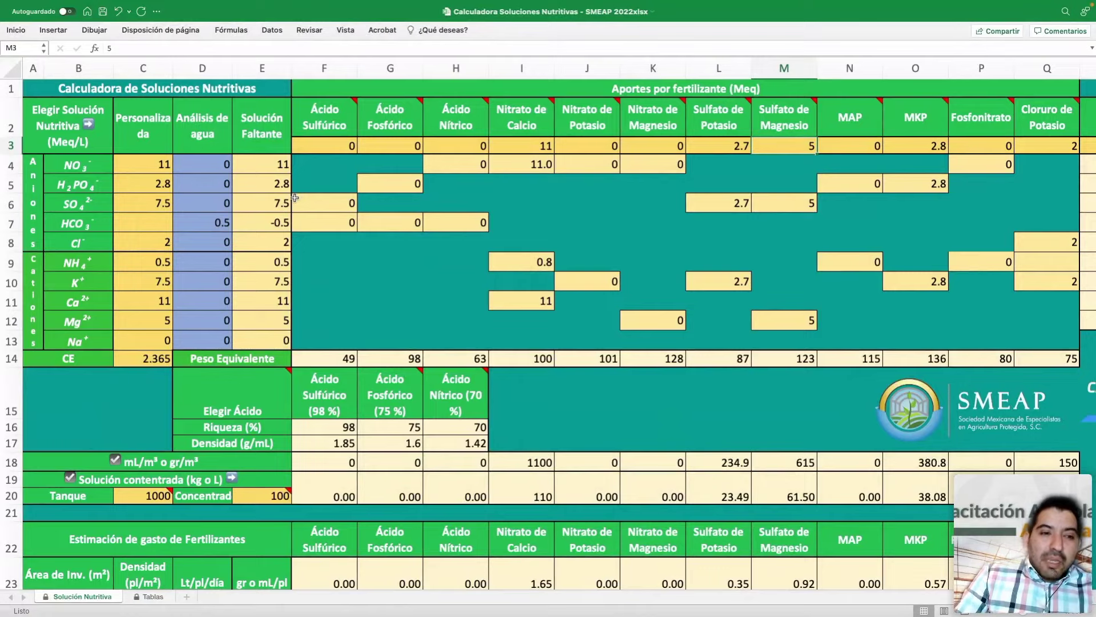
mouse_move(327, 116)
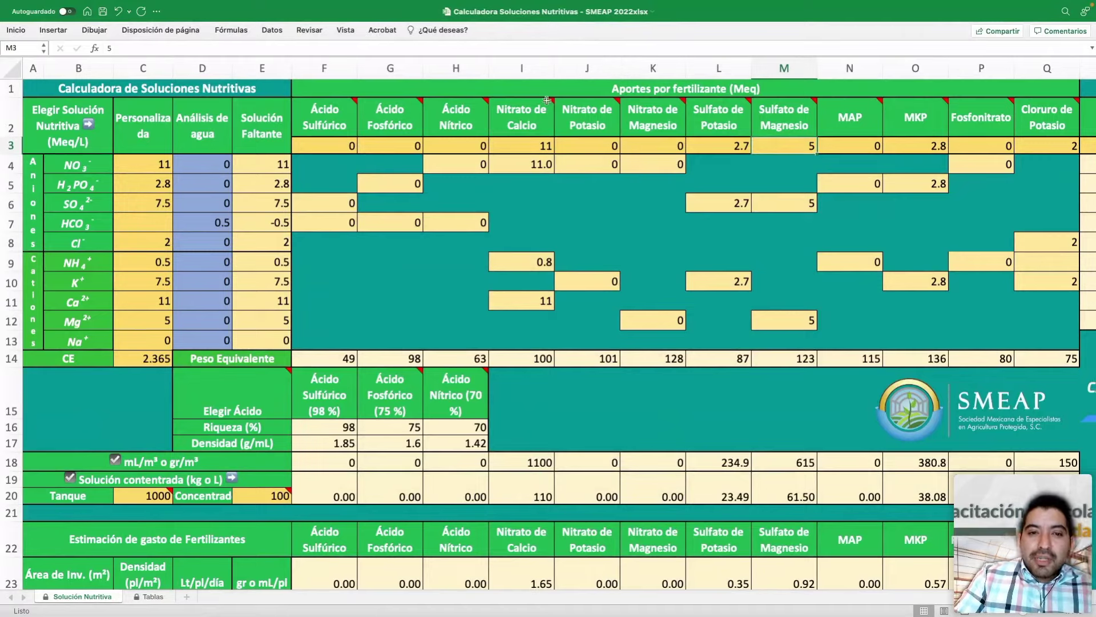
mouse_move(546, 100)
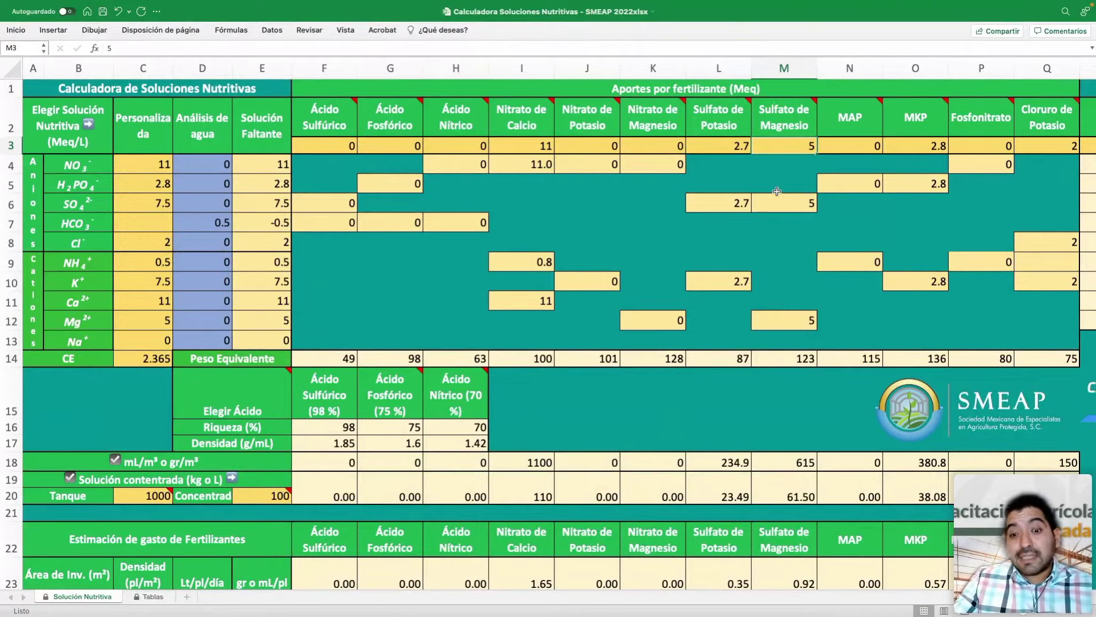
scroll(768, 230, down, 1)
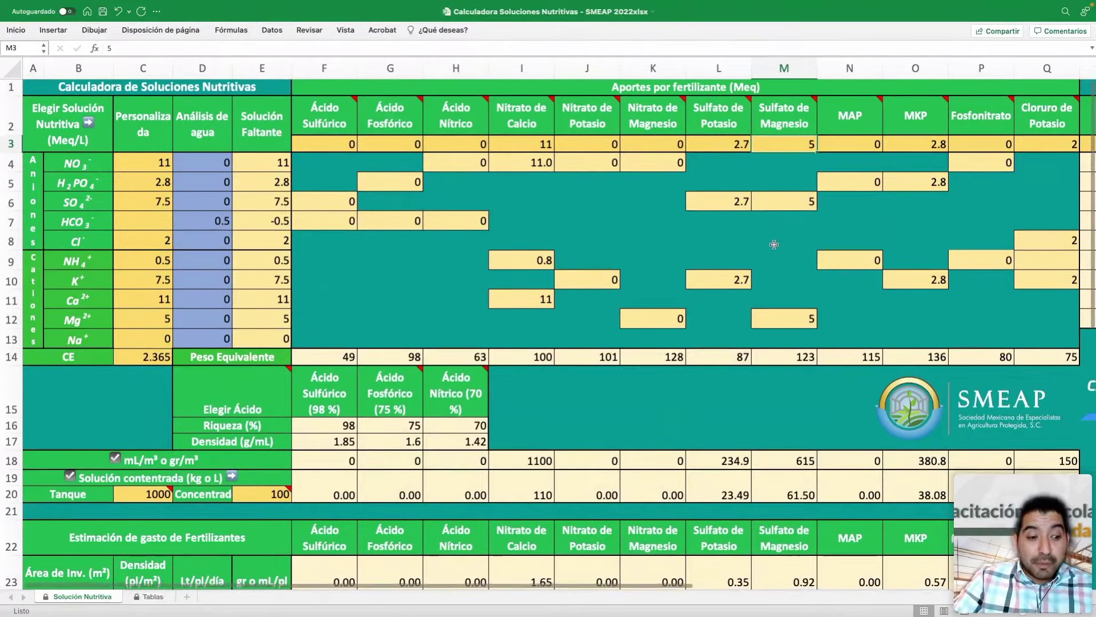
scroll(774, 245, down, 3)
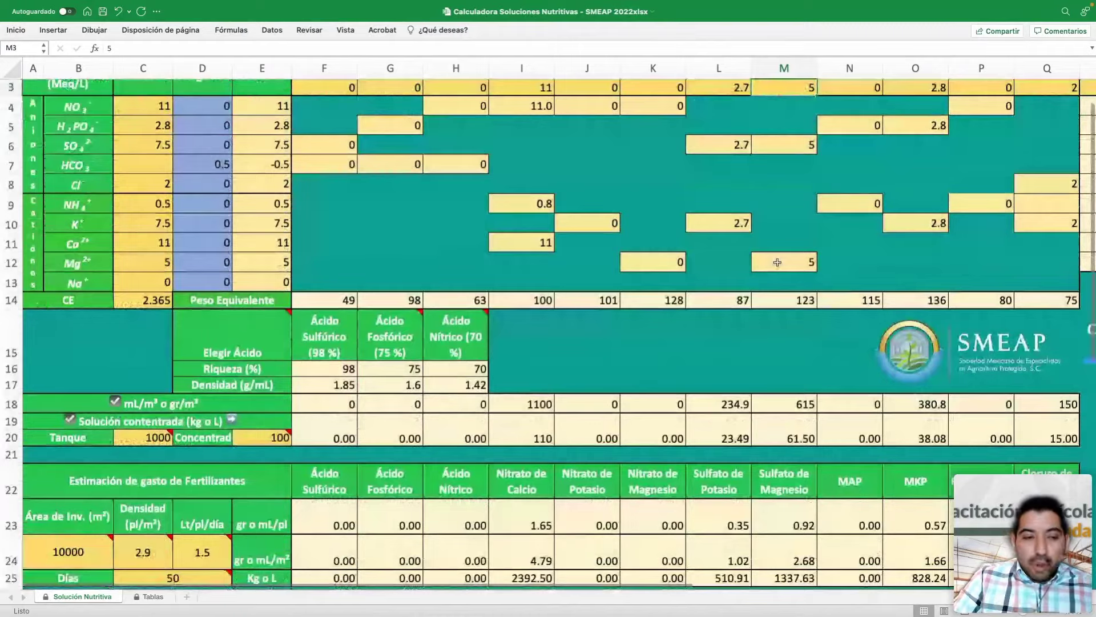
scroll(783, 257, up, 3)
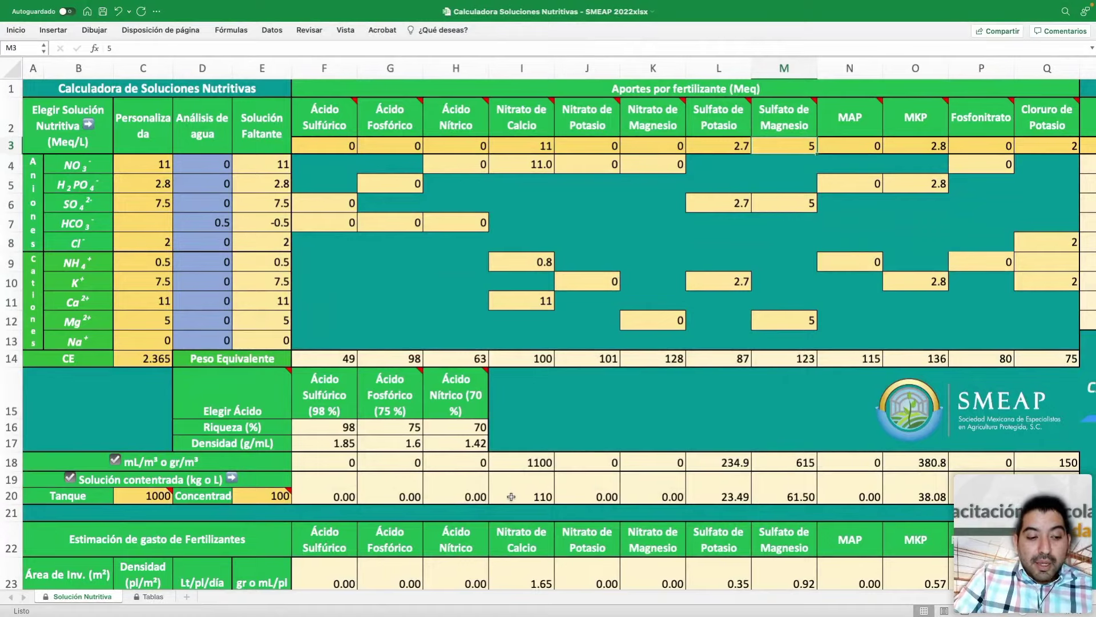
click(146, 495)
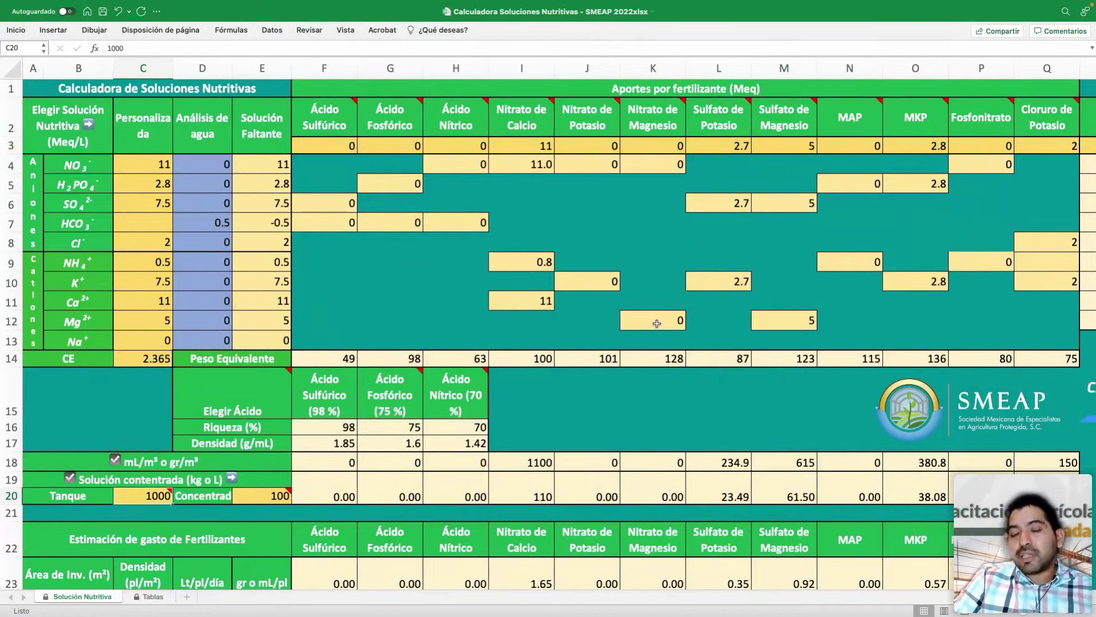
scroll(713, 320, down, 1)
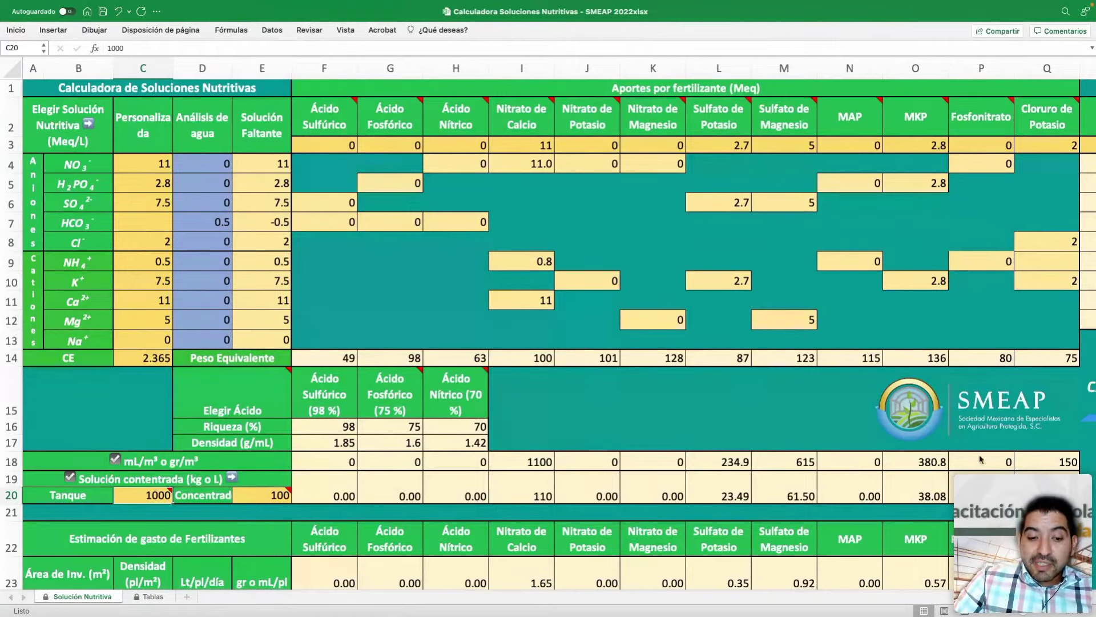
scroll(1062, 451, down, 5)
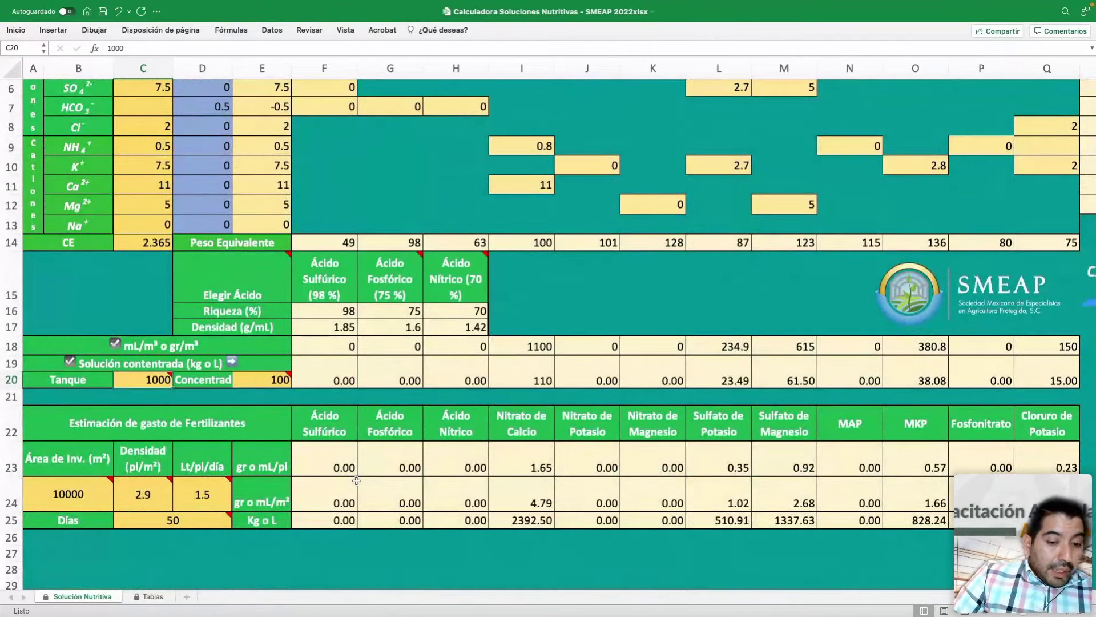
Set the number of days in the fertilizer consumption estimate to 30, after checking the area, density and irrigation volume fields
click(57, 492)
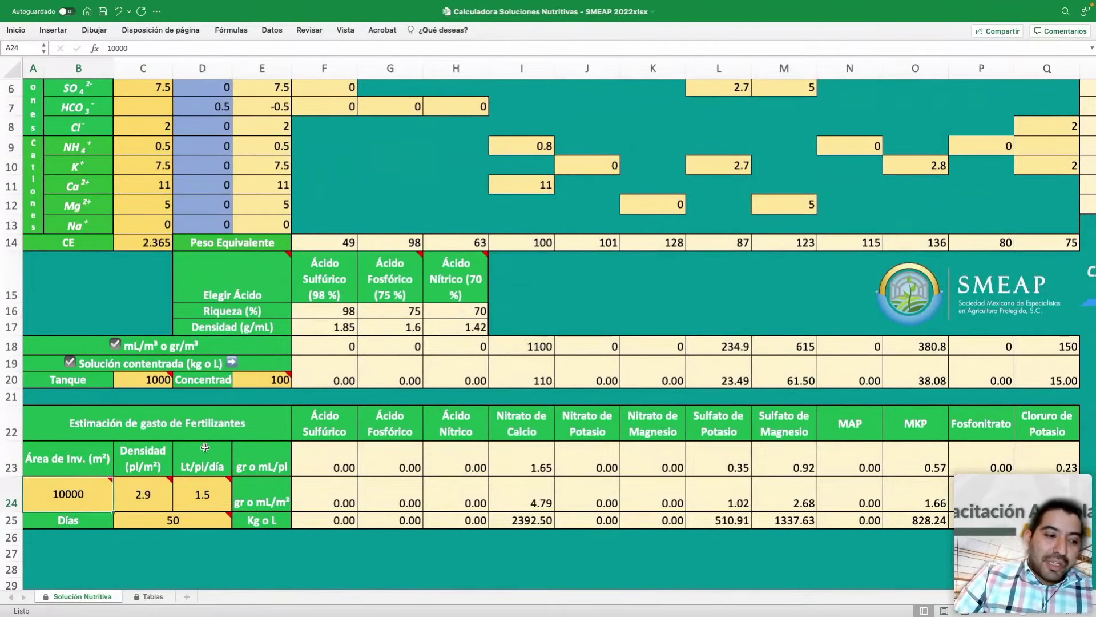
mouse_move(78, 494)
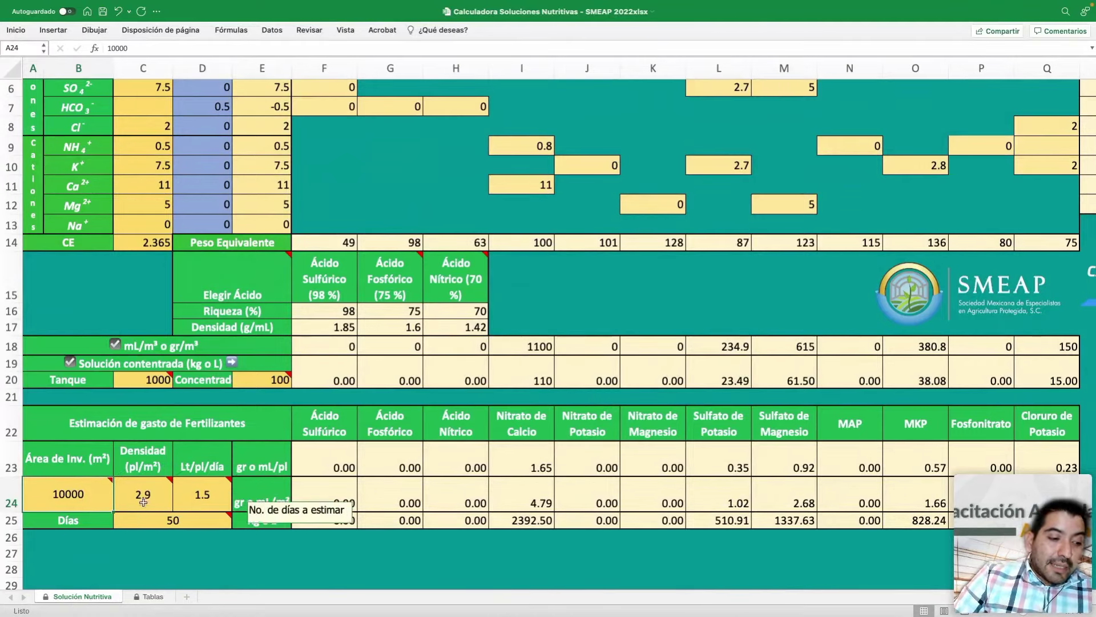
scroll(149, 500, down, 5)
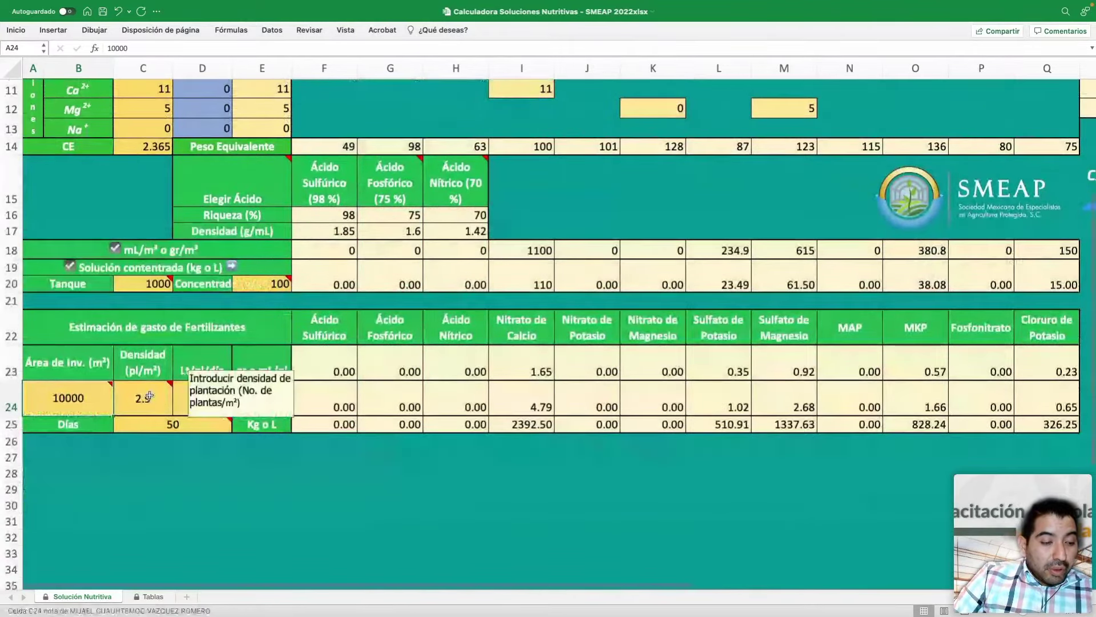
mouse_move(210, 394)
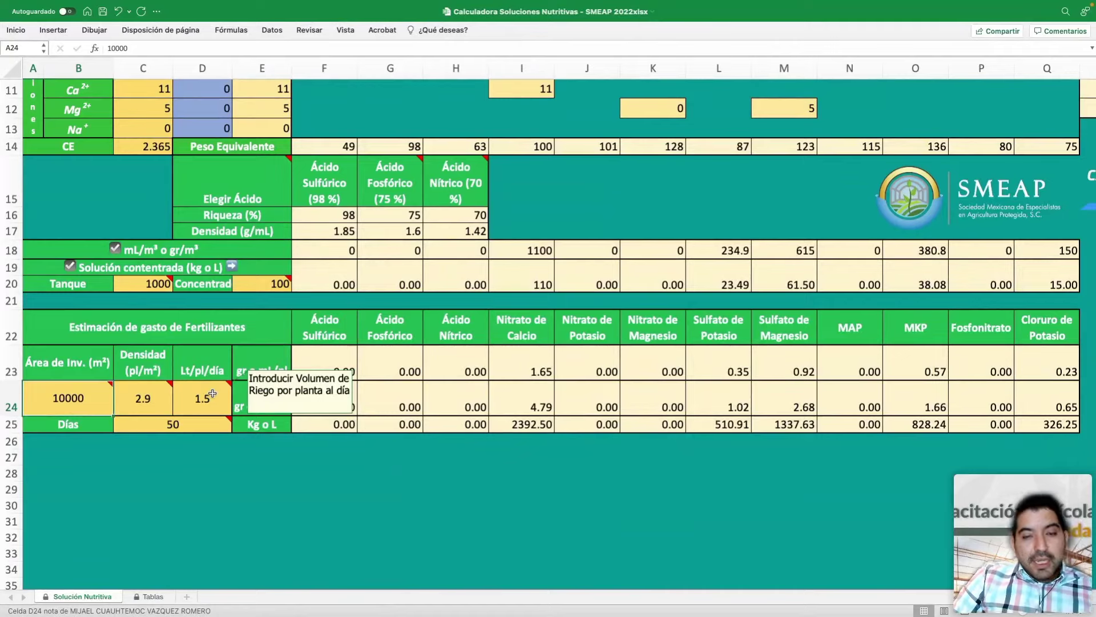
click(189, 429)
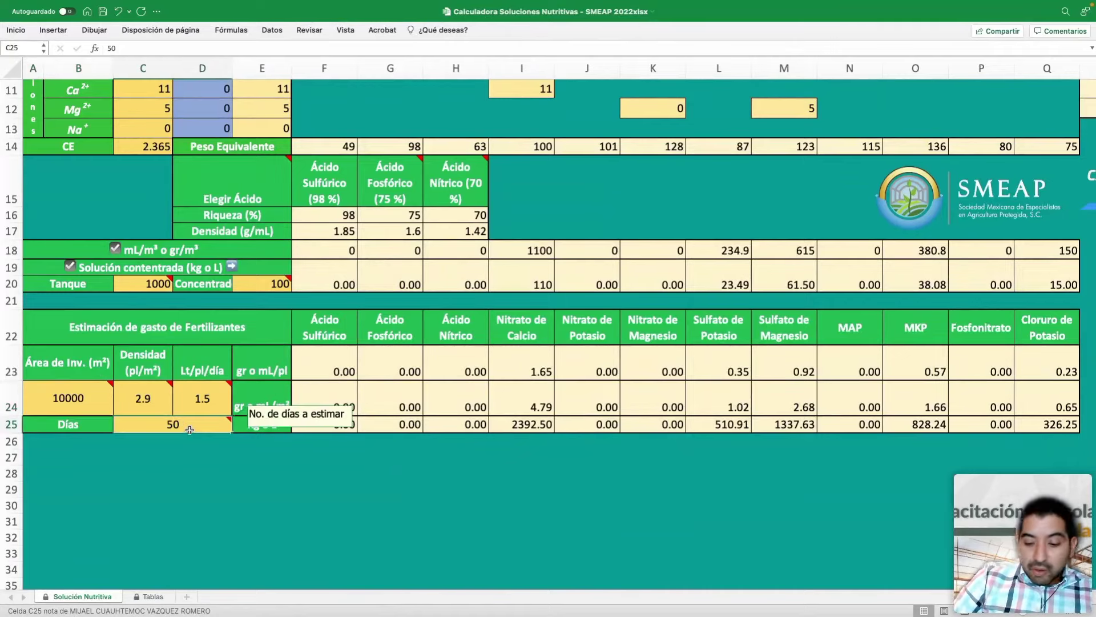
text(30)
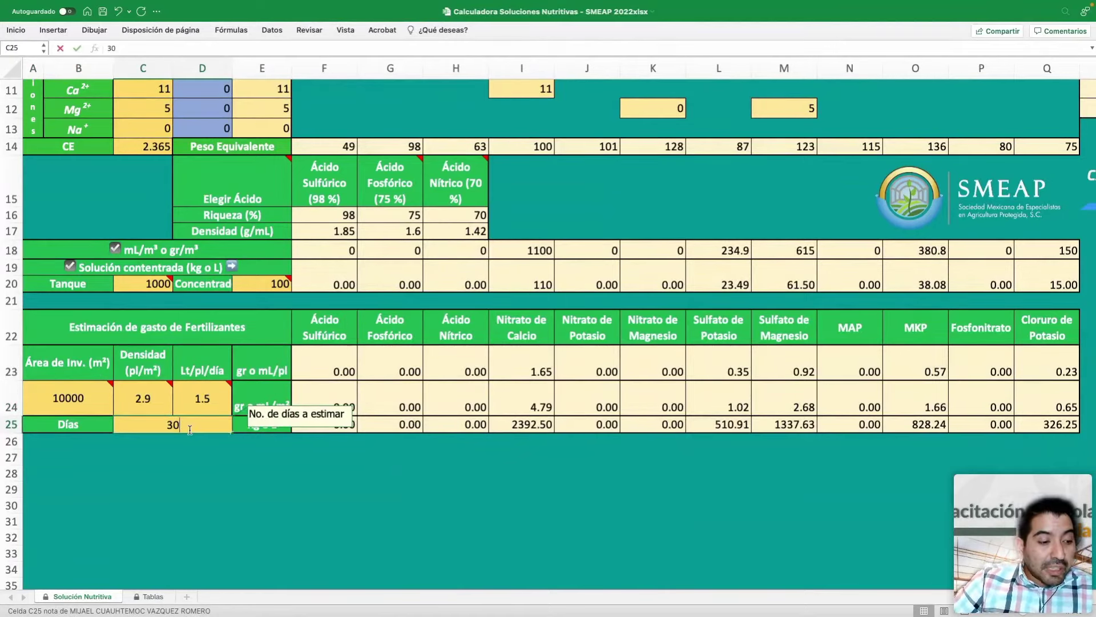
key(Return)
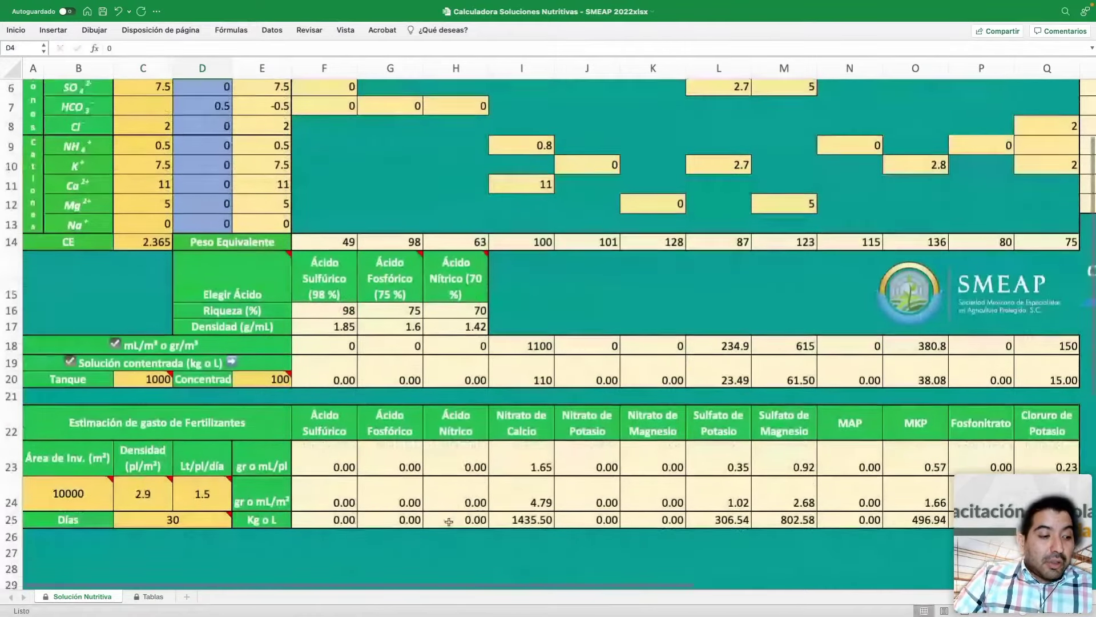
scroll(167, 449, down, 1)
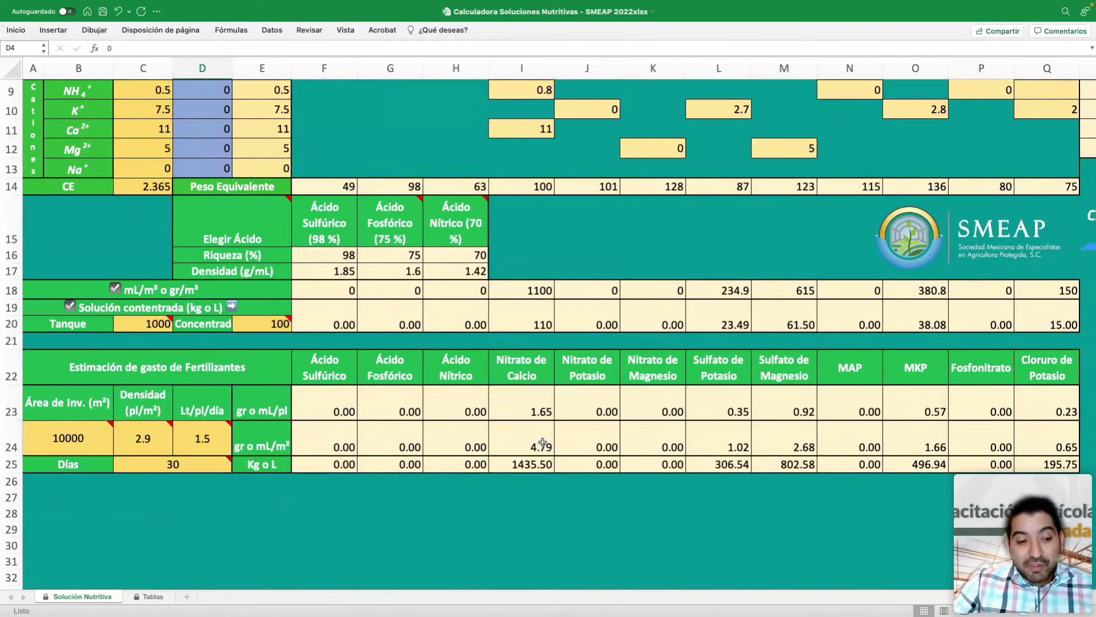
Review the 30-day consumption estimate for each fertilizer against the meq contributions and the doses per cubic metre
scroll(724, 489, up, 1)
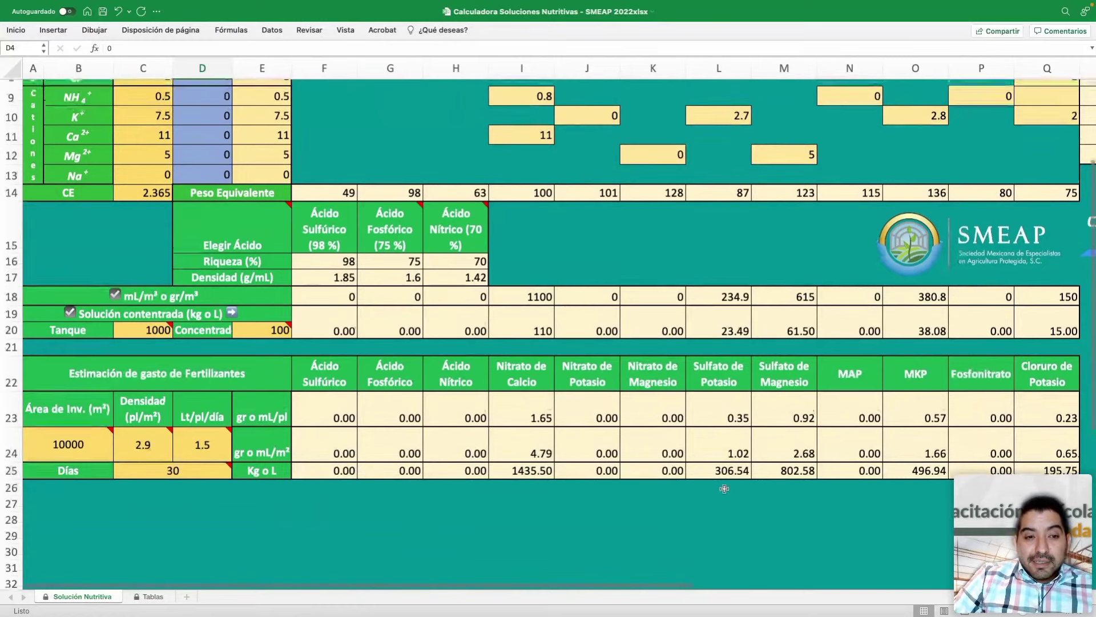
scroll(724, 489, up, 4)
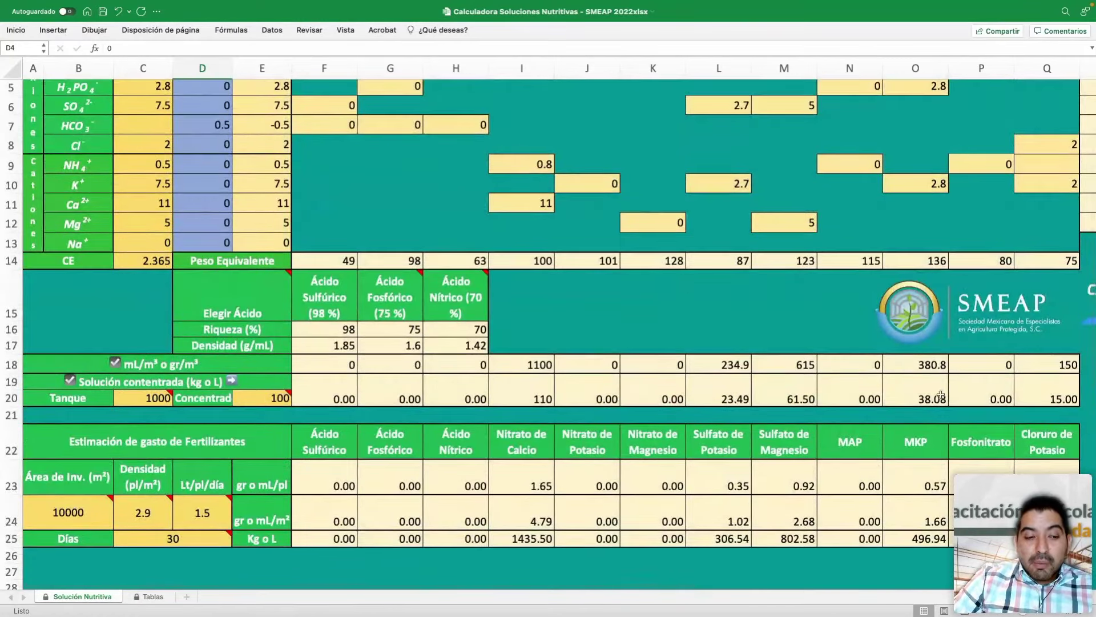
scroll(846, 375, up, 5)
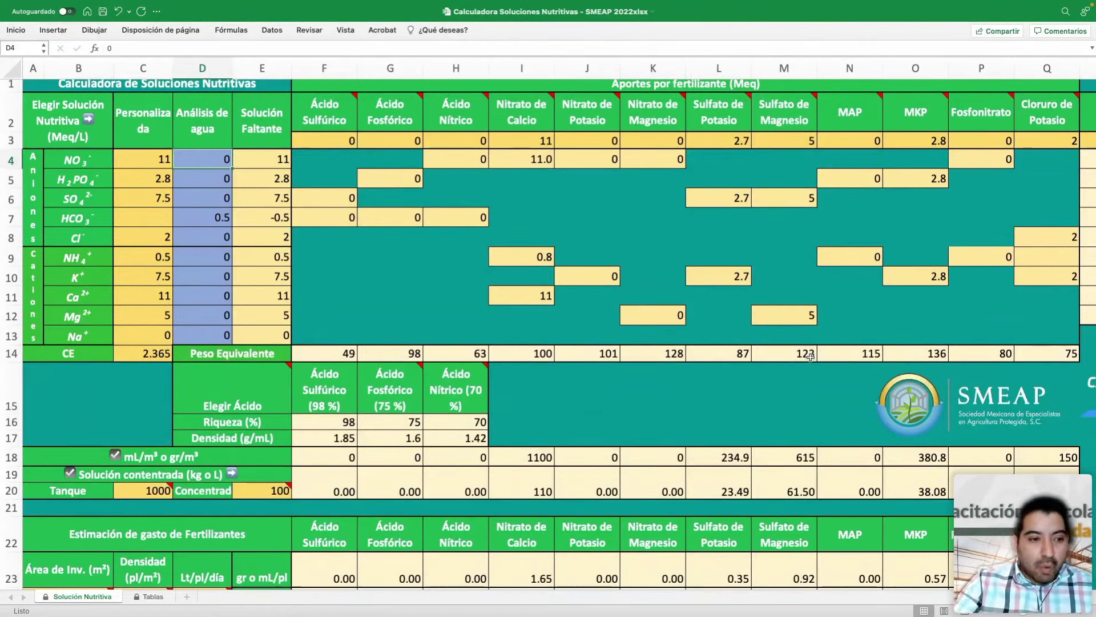
mouse_move(6, 25)
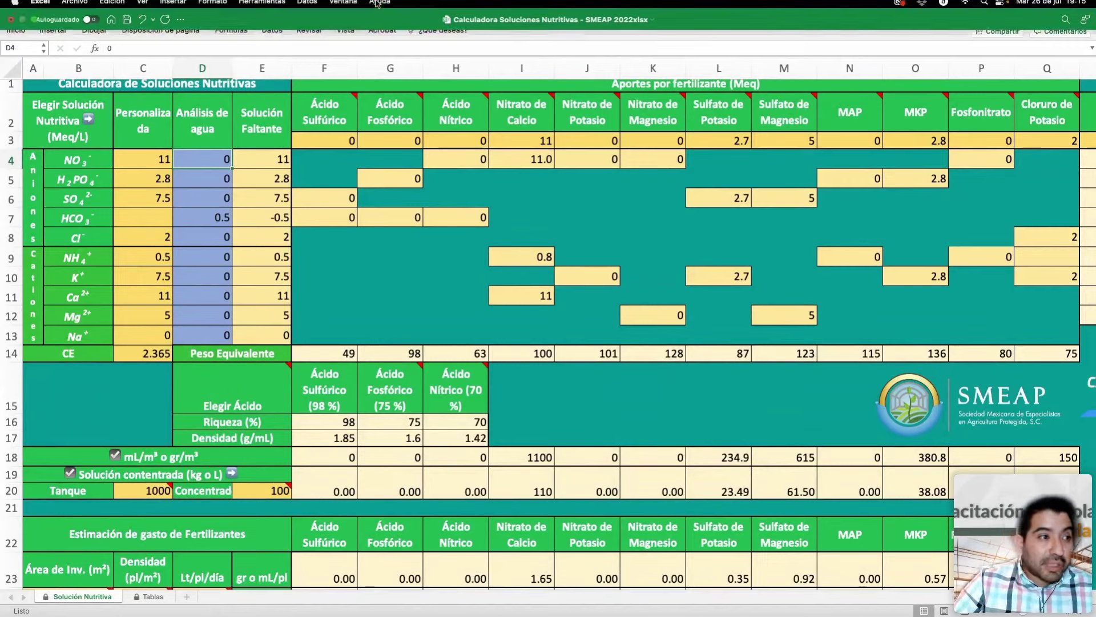
click(34, 25)
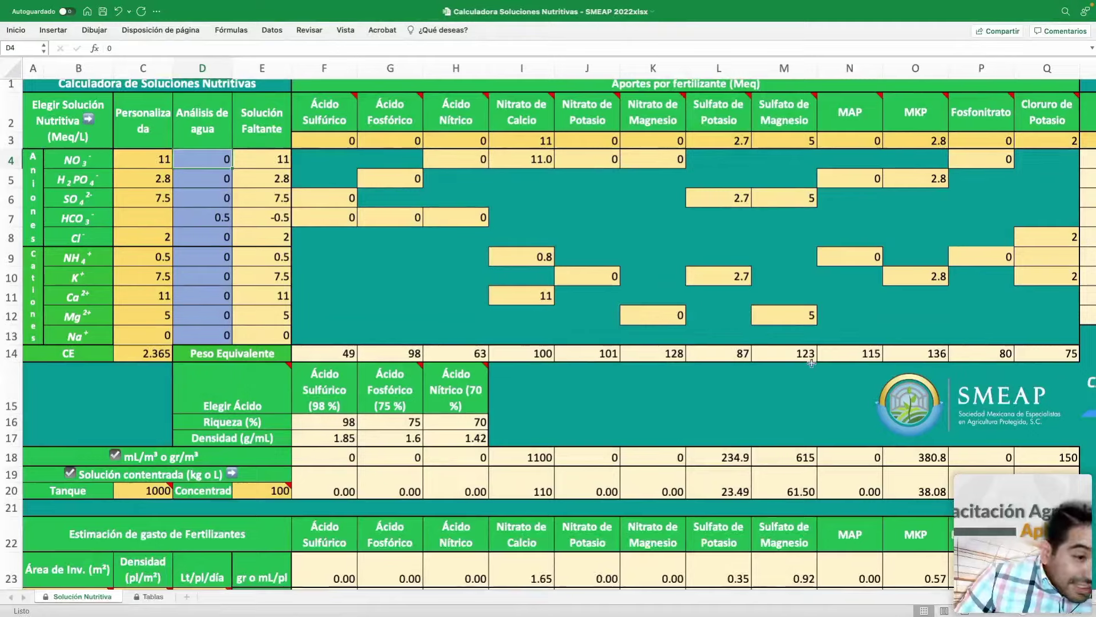
scroll(752, 380, down, 1)
scroll(774, 331, down, 2)
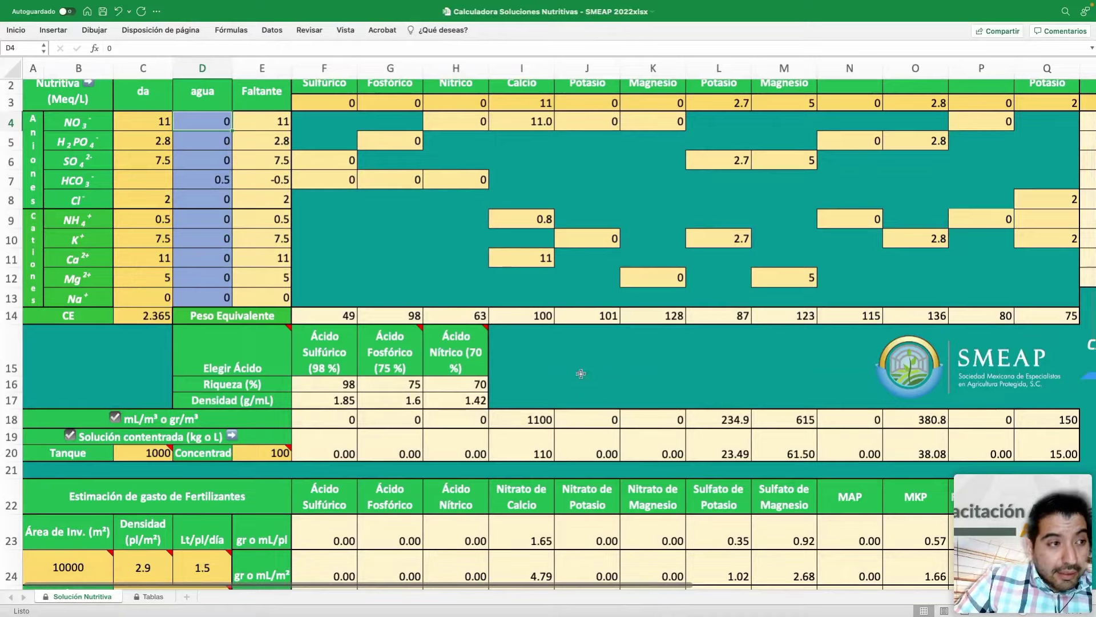
Take the workbook out of full screen and switch to the WebinarJam live broadcast in Chrome, shown in full screen
click(33, 25)
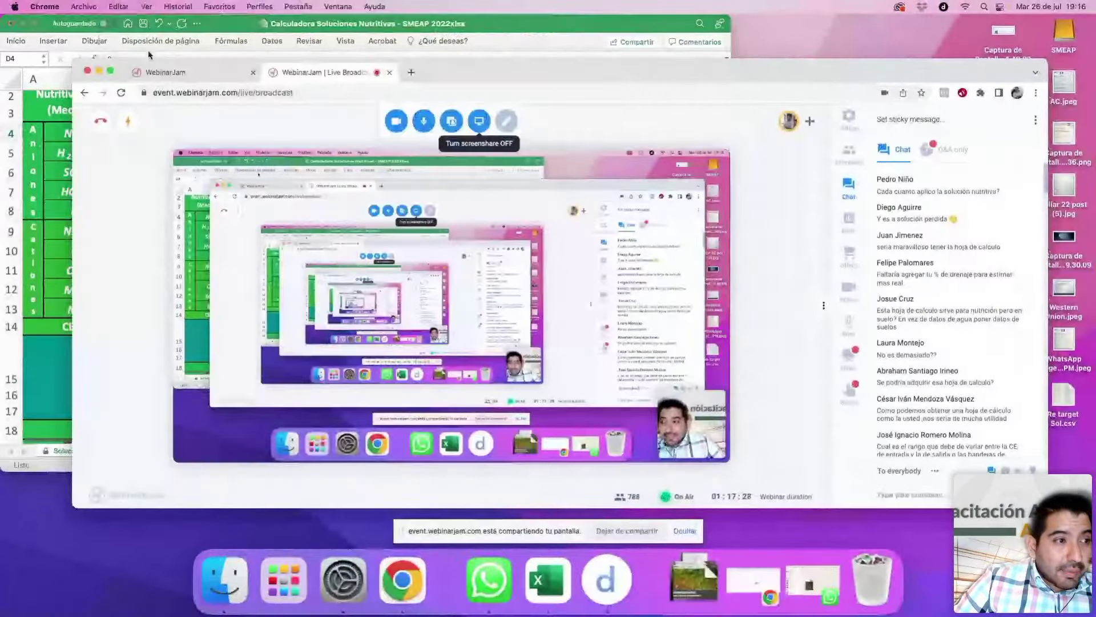
click(110, 70)
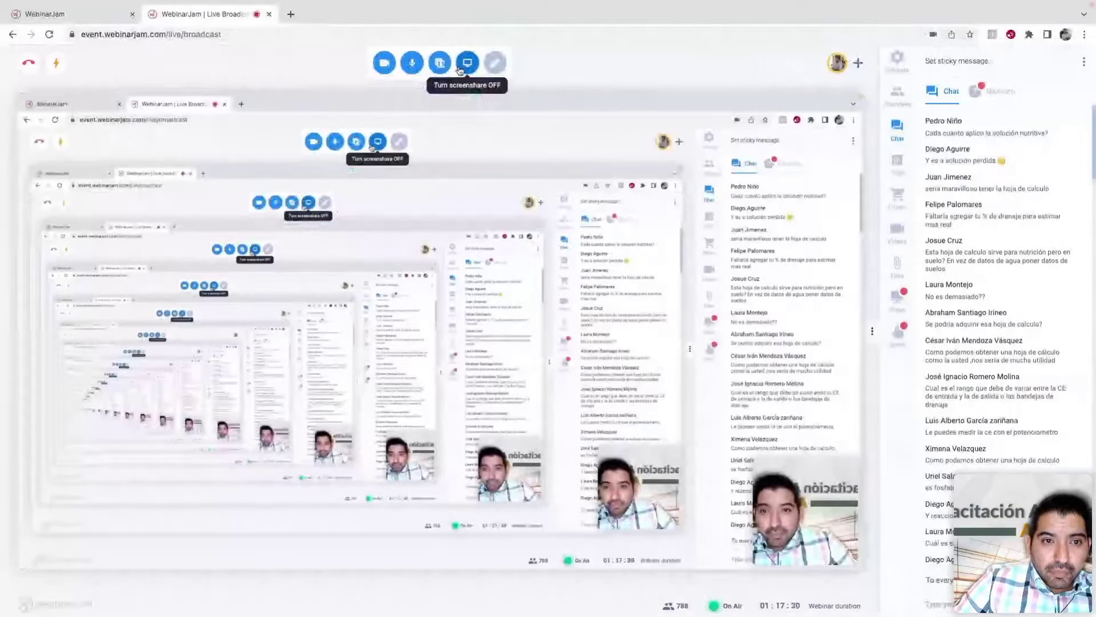